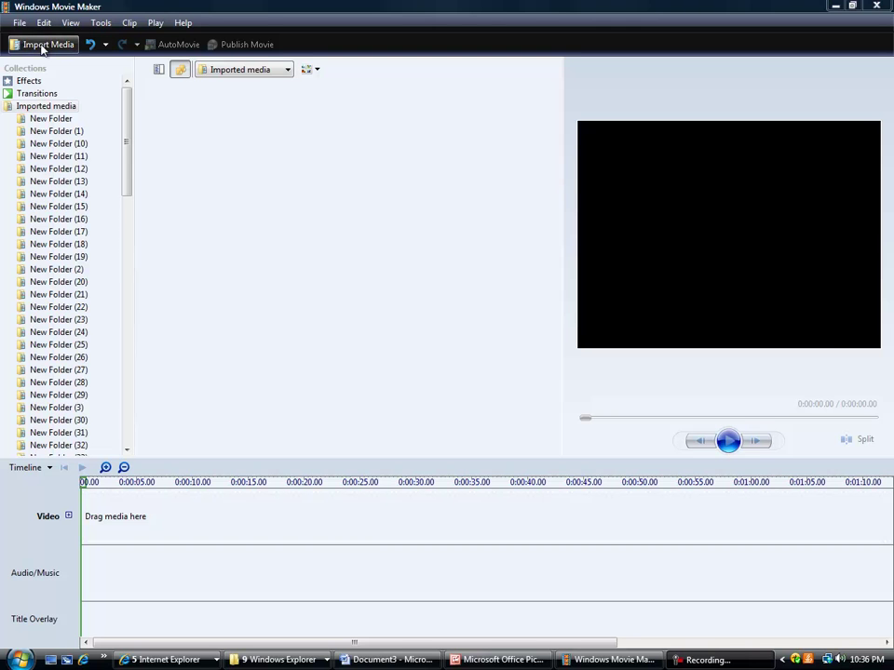
Step: Import the SABD_1D clip from Videos Etx > 7-24-2010 Cannie's Videos into the project
{"action": "left_click", "coordinate": [42, 46]}
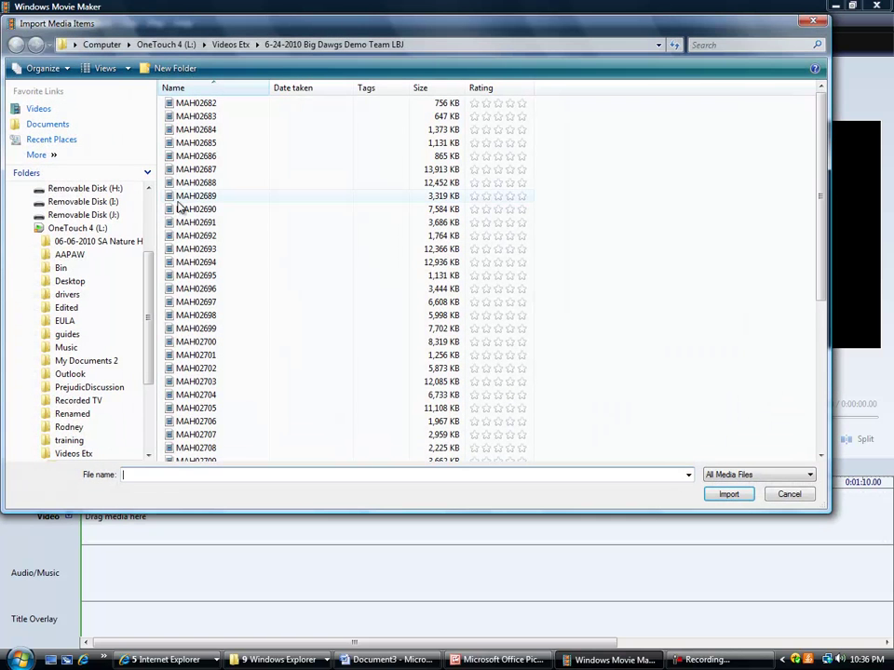
{"action": "mouse_move", "coordinate": [196, 208]}
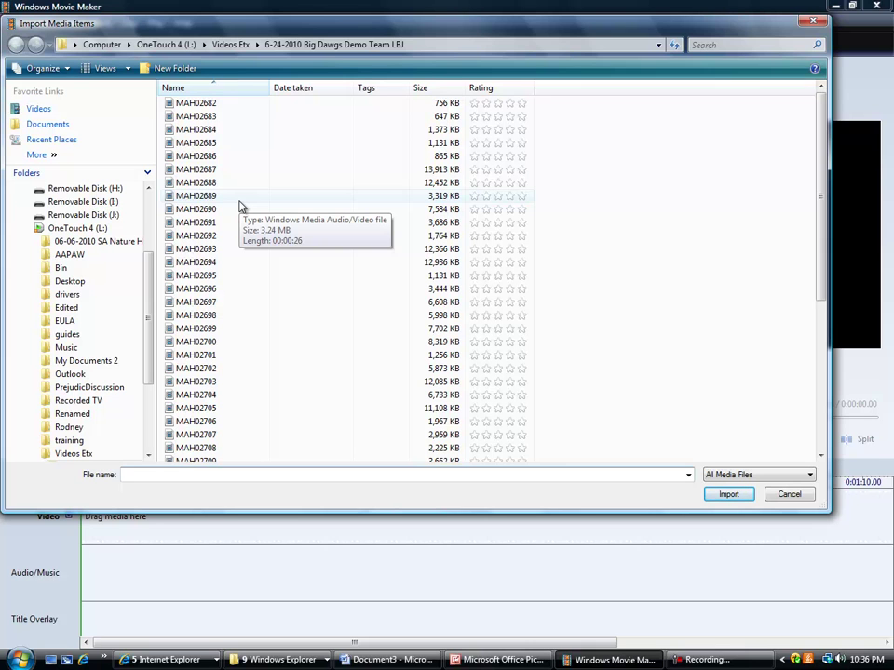
{"action": "left_click", "coordinate": [228, 46]}
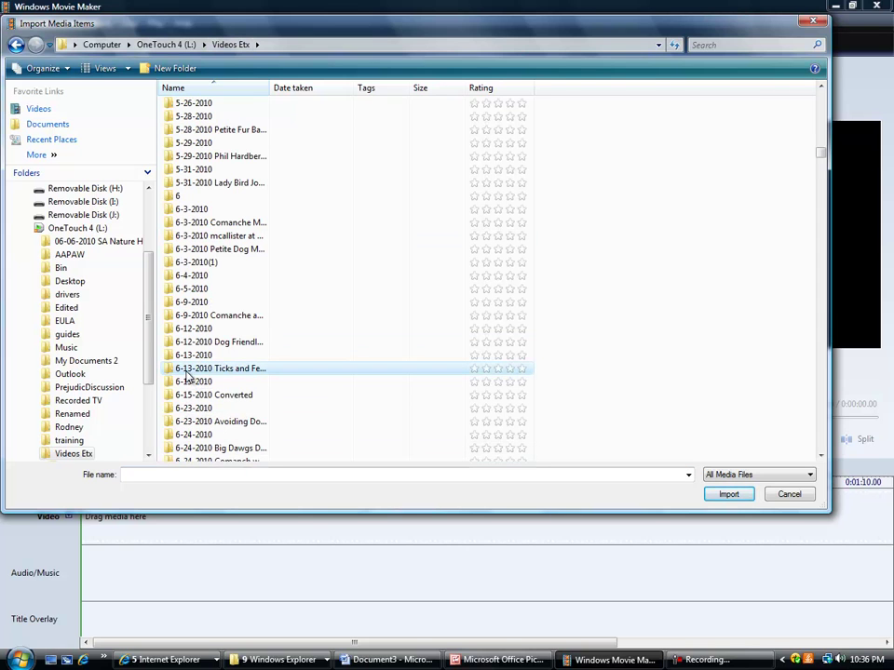
{"action": "type", "text": "7-24"}
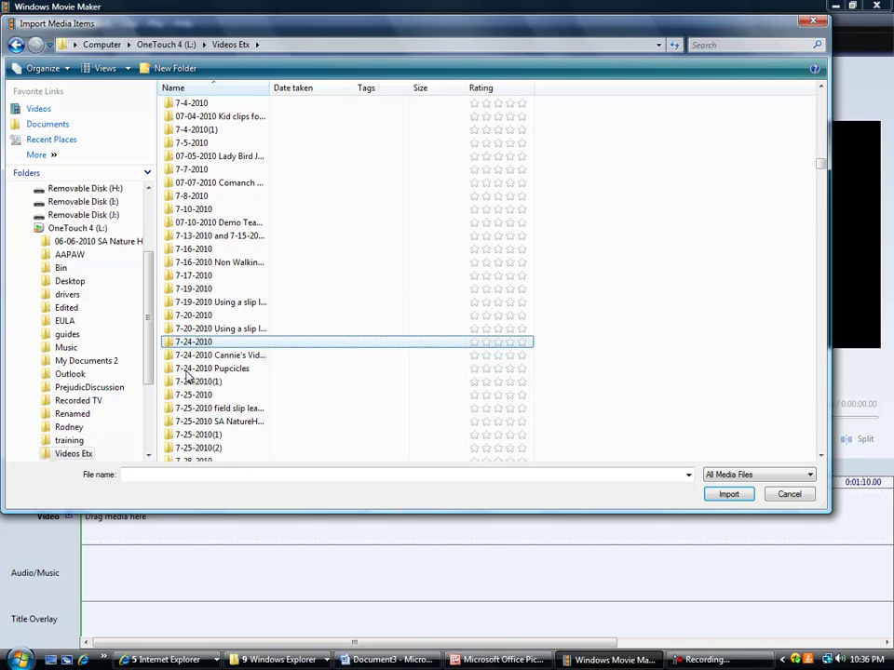
{"action": "double_click", "coordinate": [198, 357]}
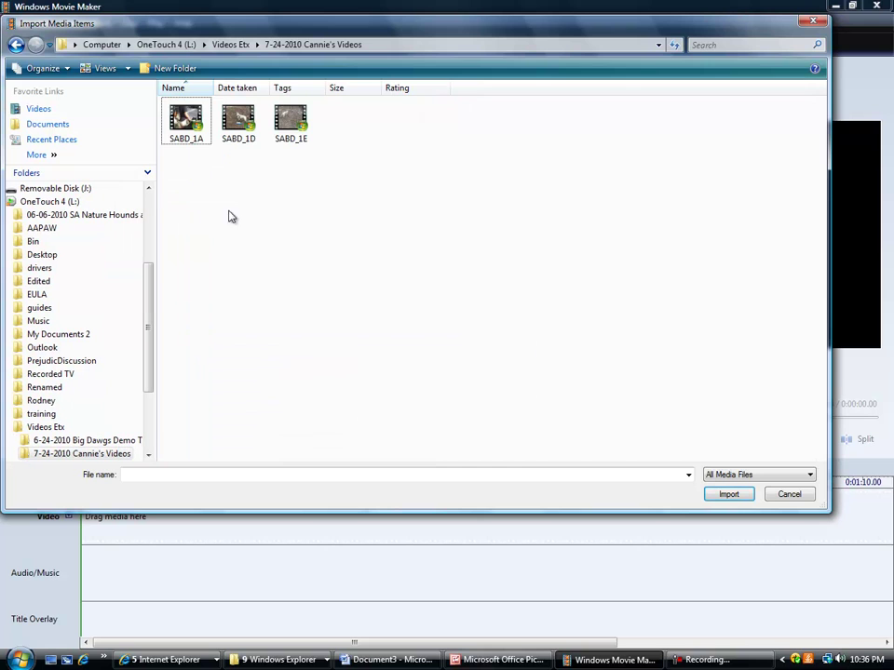
{"action": "double_click", "coordinate": [230, 121]}
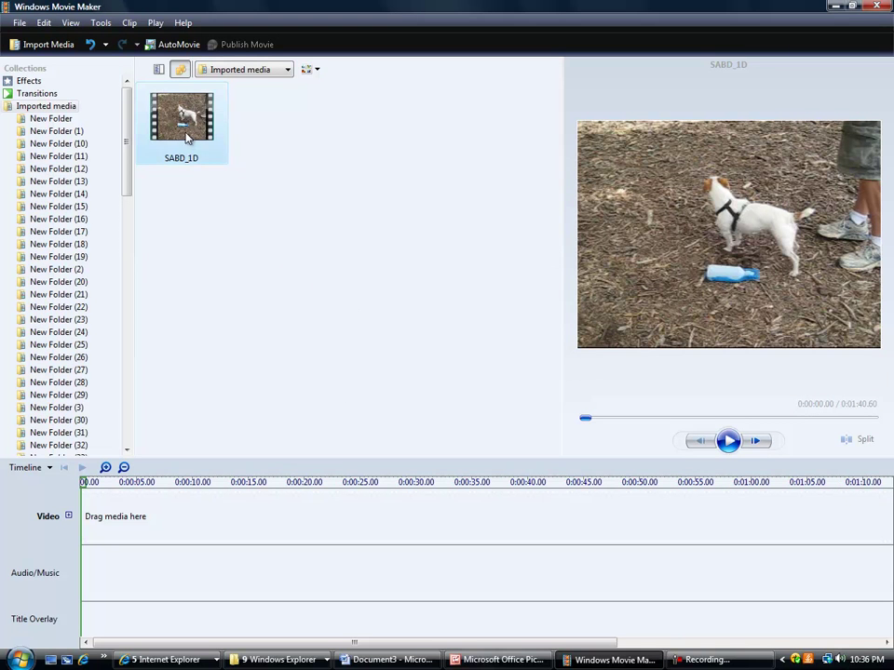
Step: Place the SABD_1D clip on the timeline's Video track
{"action": "left_click_drag", "start_coordinate": [186, 138], "coordinate": [140, 517]}
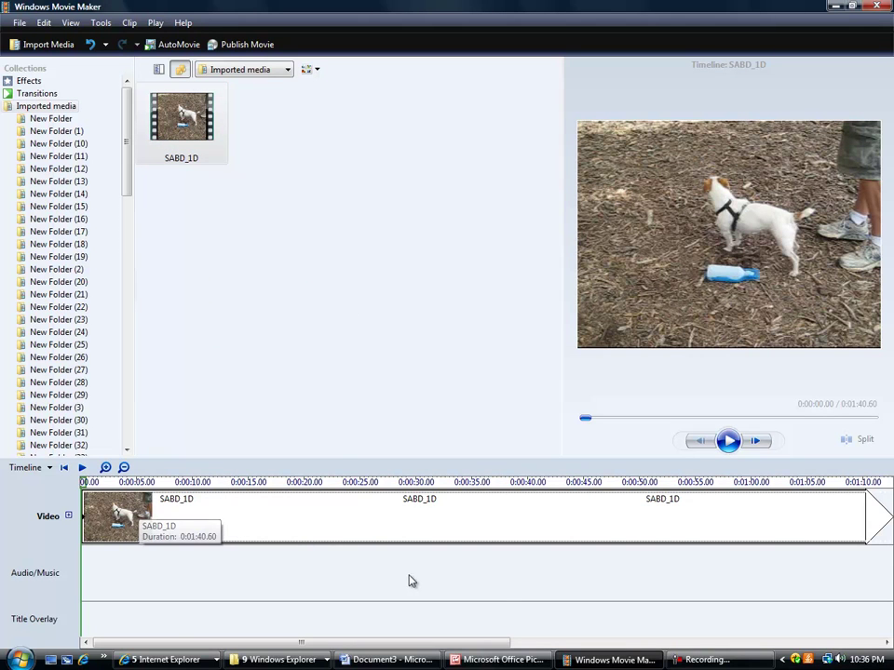
{"action": "mouse_move", "coordinate": [501, 650]}
{"action": "left_mouse_down"}
{"action": "mouse_move", "coordinate": [597, 659]}
{"action": "mouse_move", "coordinate": [482, 652]}
{"action": "left_mouse_up"}
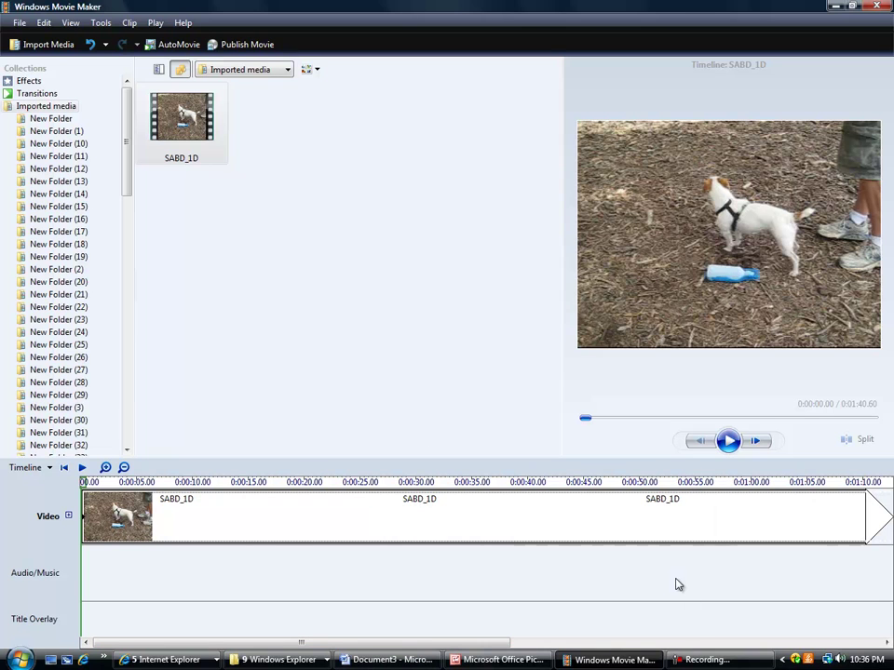
{"action": "left_click", "coordinate": [717, 658]}
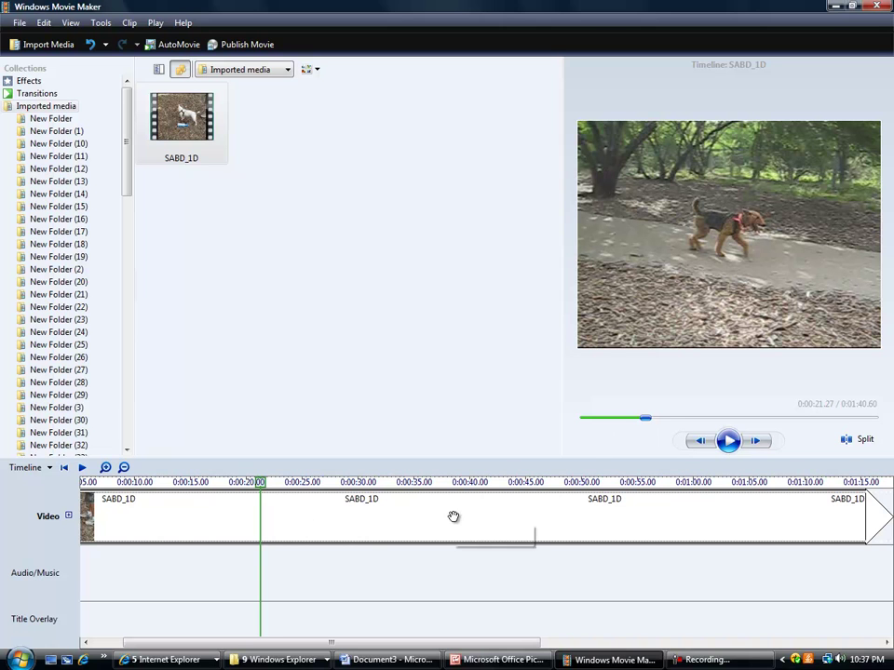
Step: Play the preview and pause it at 0:00:25.53
{"action": "left_click", "coordinate": [729, 441]}
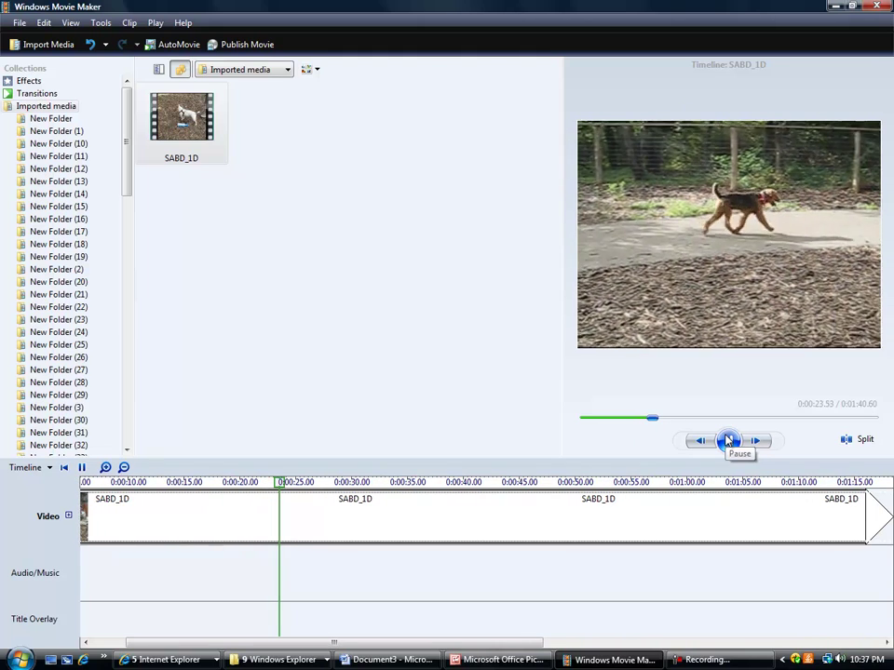
{"action": "left_click", "coordinate": [729, 441]}
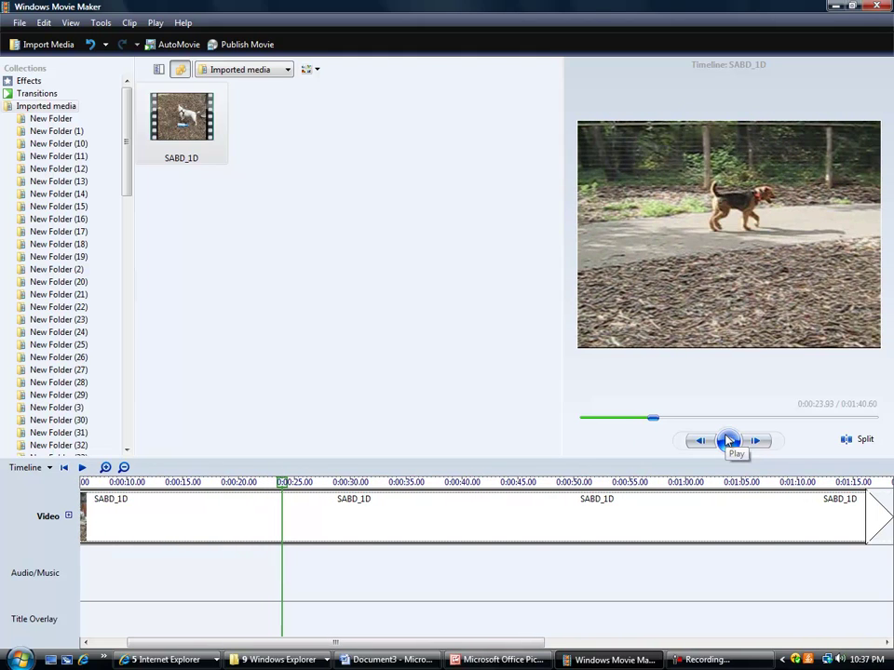
{"action": "left_click", "coordinate": [729, 440]}
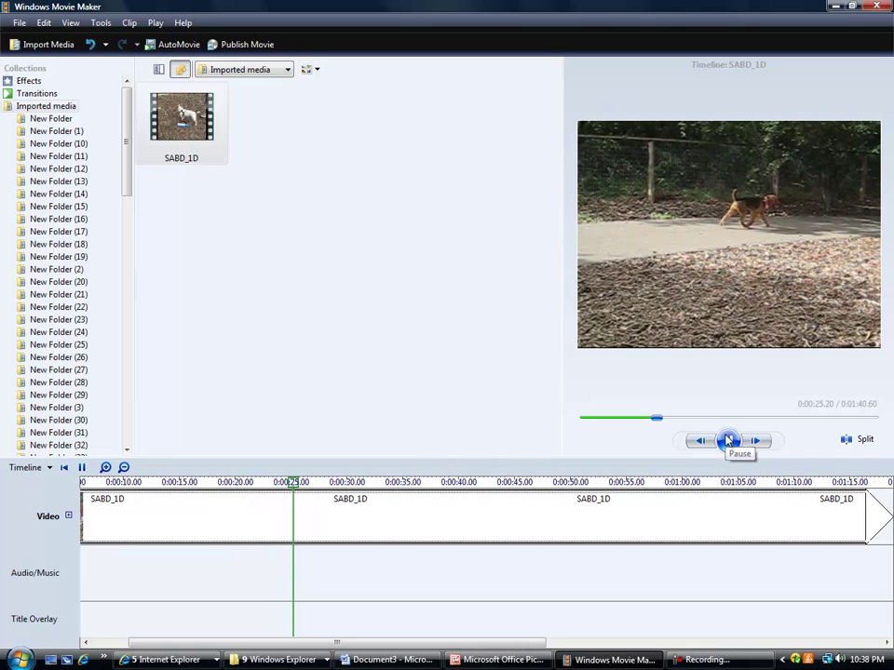
{"action": "left_click", "coordinate": [729, 440]}
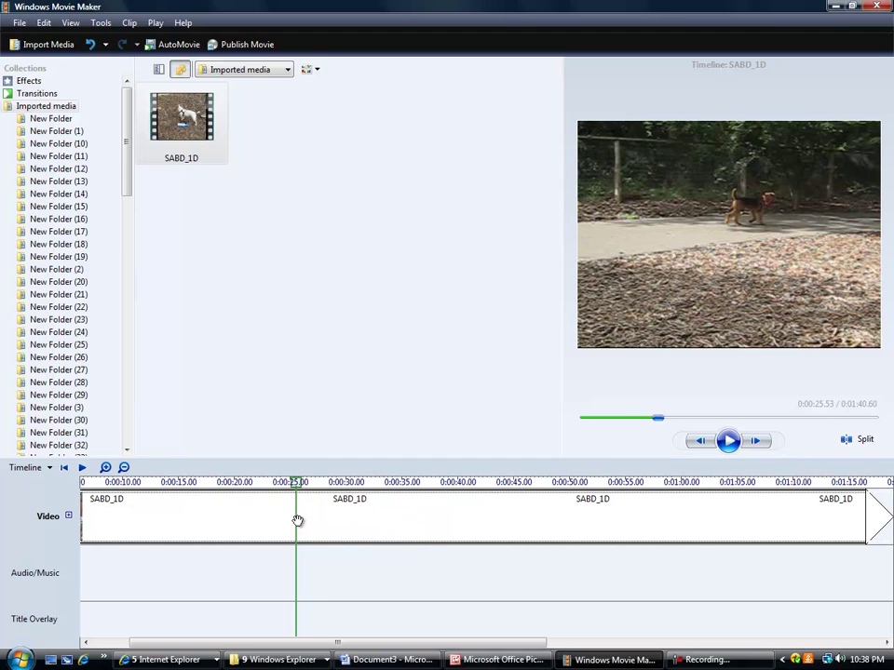
Step: Split the clip at 25.53 seconds, delete the tail, and move the playhead back near 20.5 seconds
{"action": "left_click", "coordinate": [845, 440]}
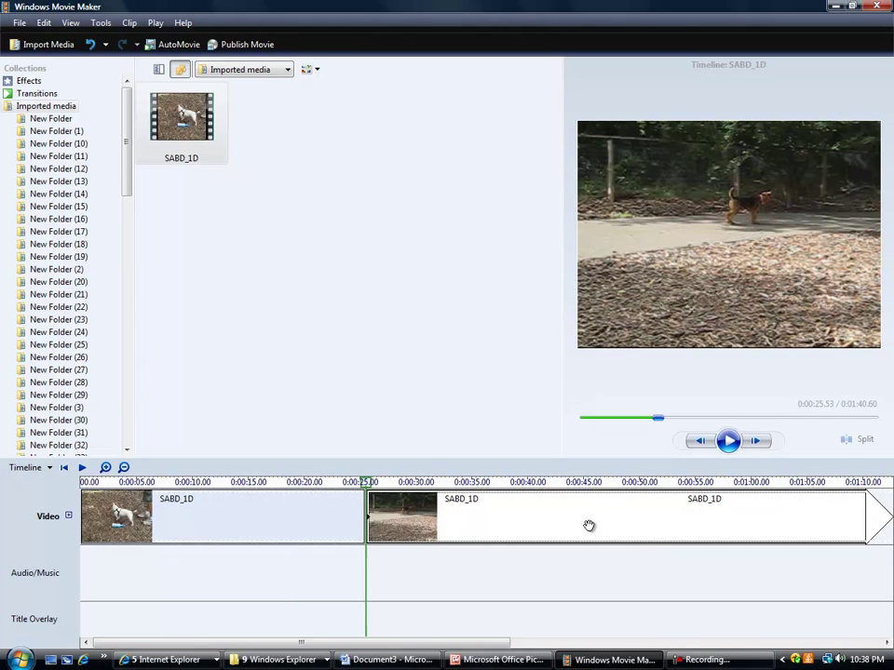
{"action": "key", "text": "Delete"}
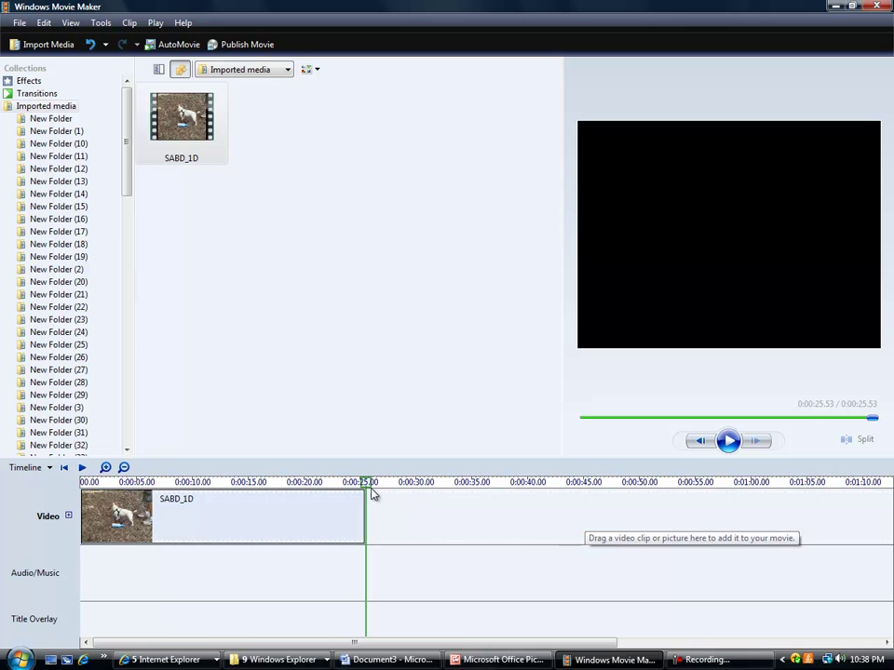
{"action": "left_click_drag", "start_coordinate": [366, 491], "coordinate": [327, 496]}
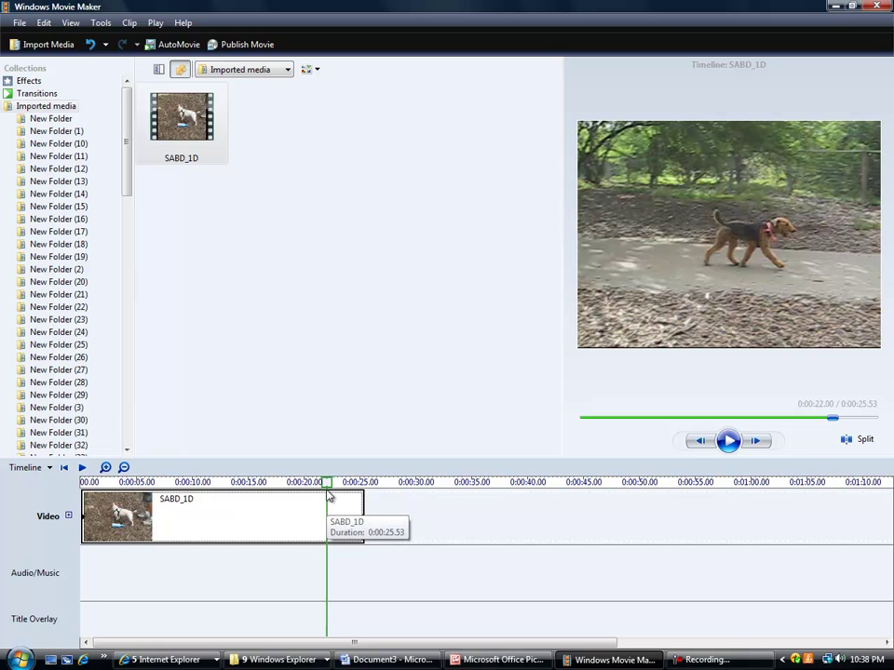
{"action": "mouse_move", "coordinate": [326, 483]}
{"action": "left_mouse_down"}
{"action": "mouse_move", "coordinate": [310, 485]}
{"action": "mouse_move", "coordinate": [316, 490]}
{"action": "left_mouse_up"}
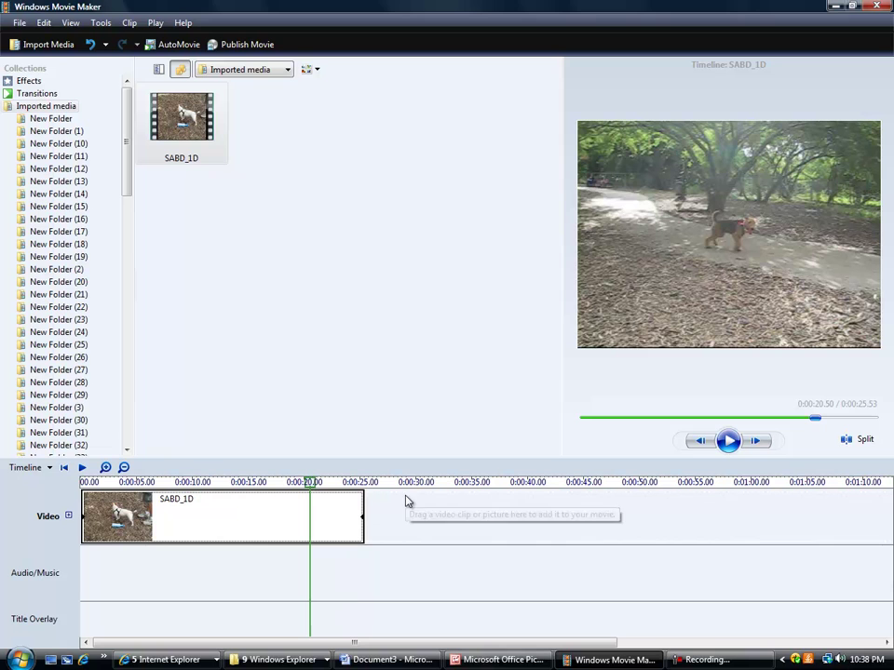
Step: Split at 20.5 seconds, delete the earlier part, and play the remaining five-second clip
{"action": "left_click", "coordinate": [846, 441]}
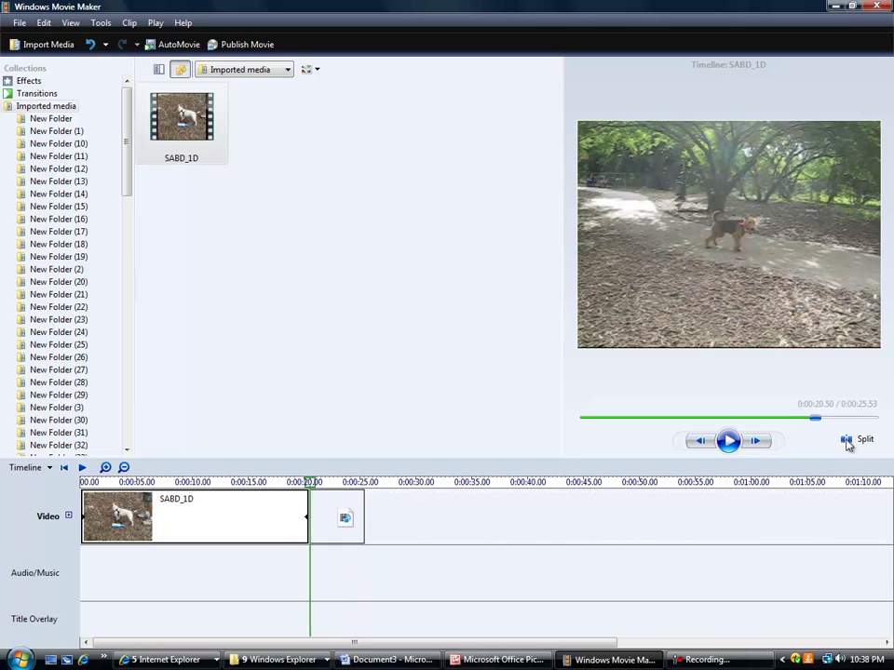
{"action": "left_click", "coordinate": [226, 527]}
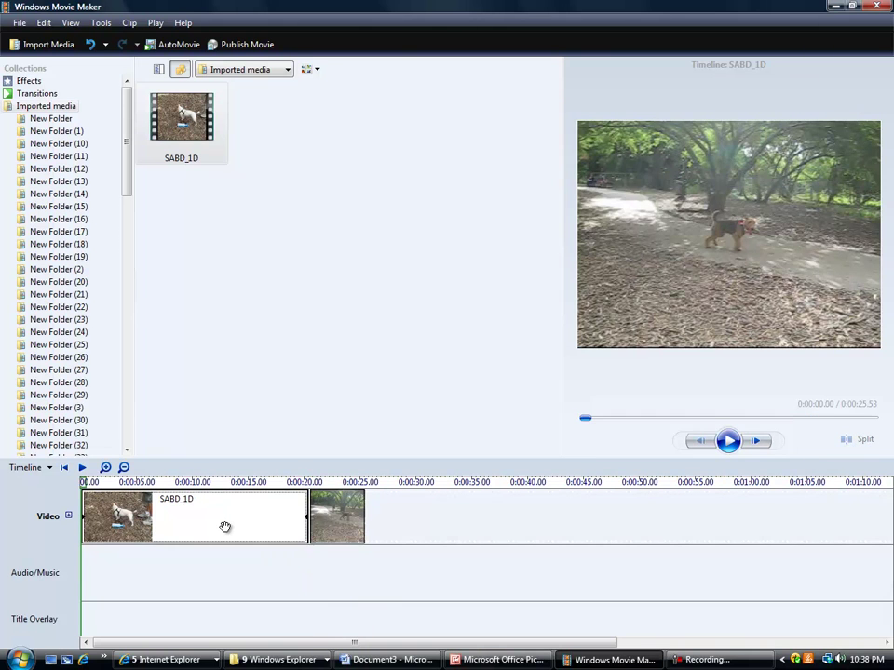
{"action": "key", "text": "Delete"}
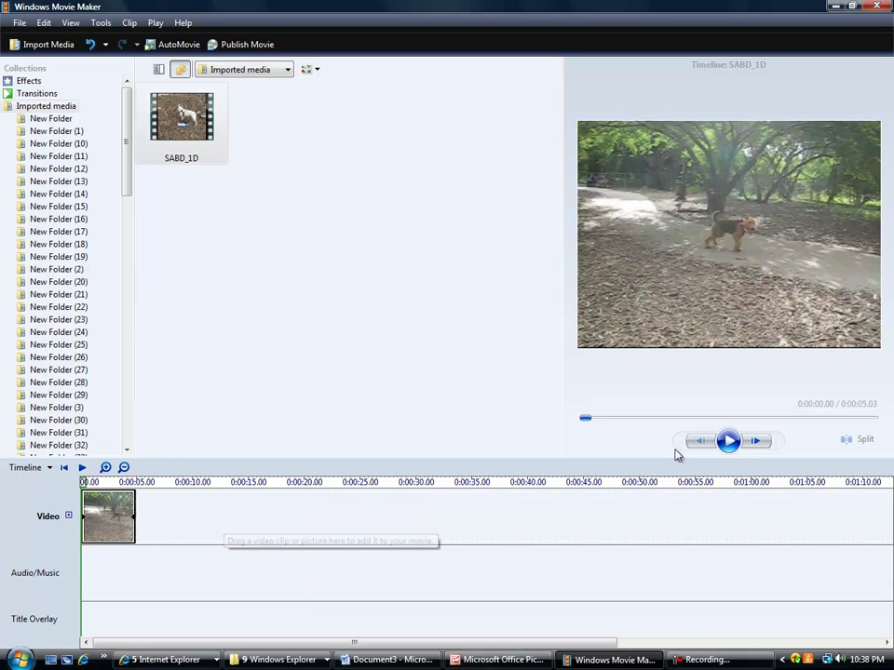
{"action": "left_click", "coordinate": [729, 441]}
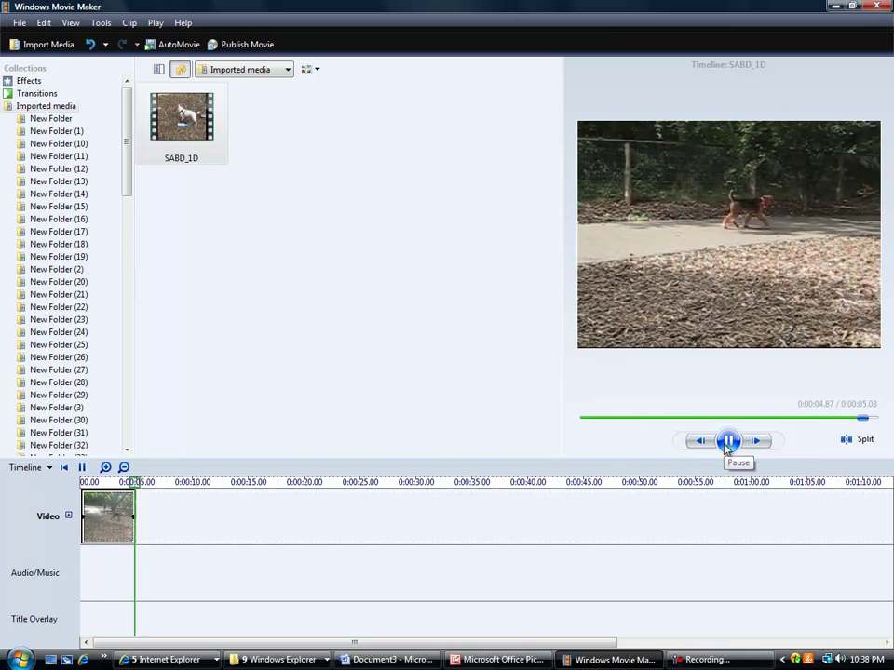
Step: Set Publish Movie to This computer with compression to 432 KB (about 357 KB estimated)
{"action": "left_click", "coordinate": [14, 24]}
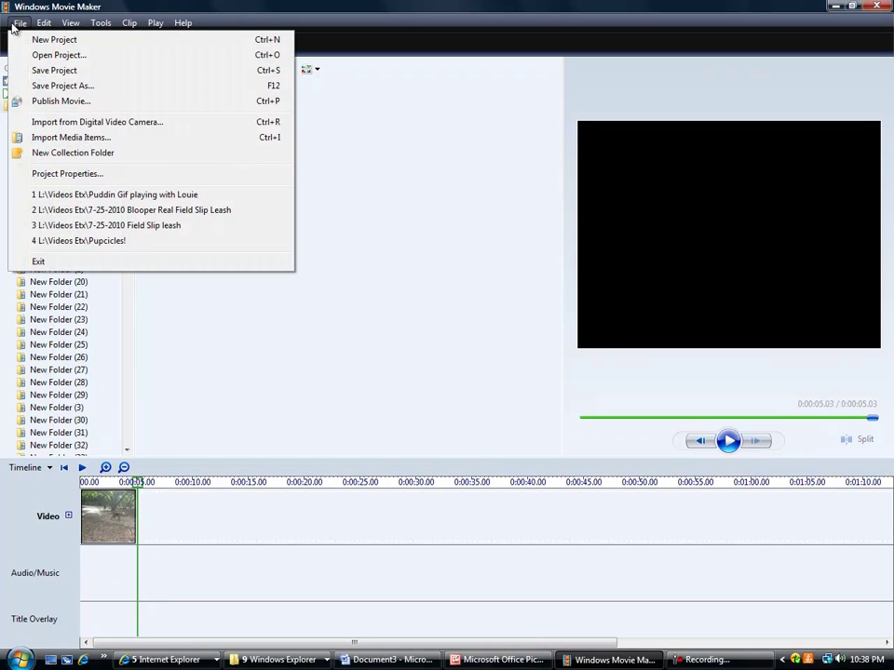
{"action": "left_click", "coordinate": [57, 100]}
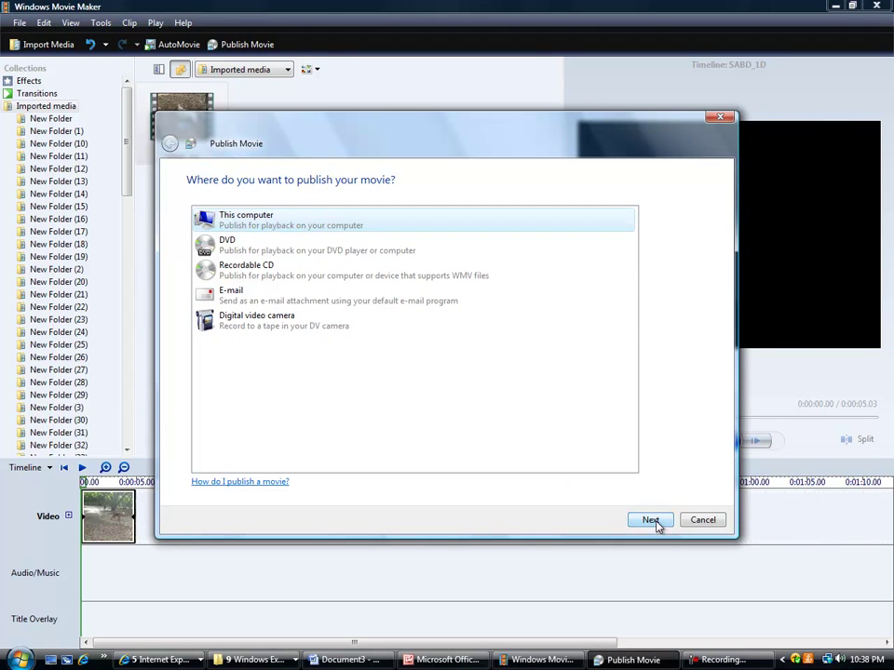
{"action": "left_click", "coordinate": [650, 520]}
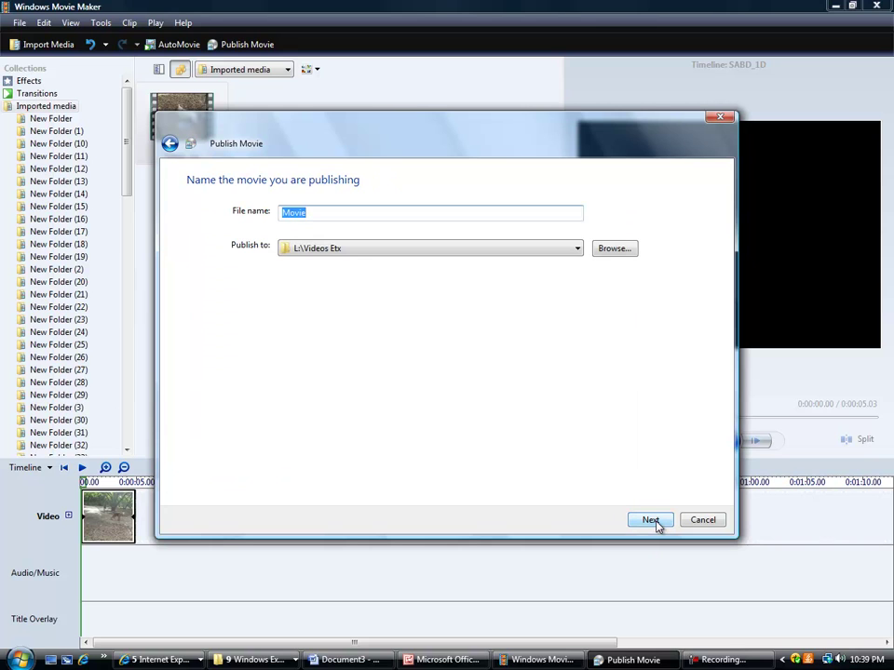
{"action": "type", "text": "Cannie's Baby"}
{"action": "left_click", "coordinate": [646, 521]}
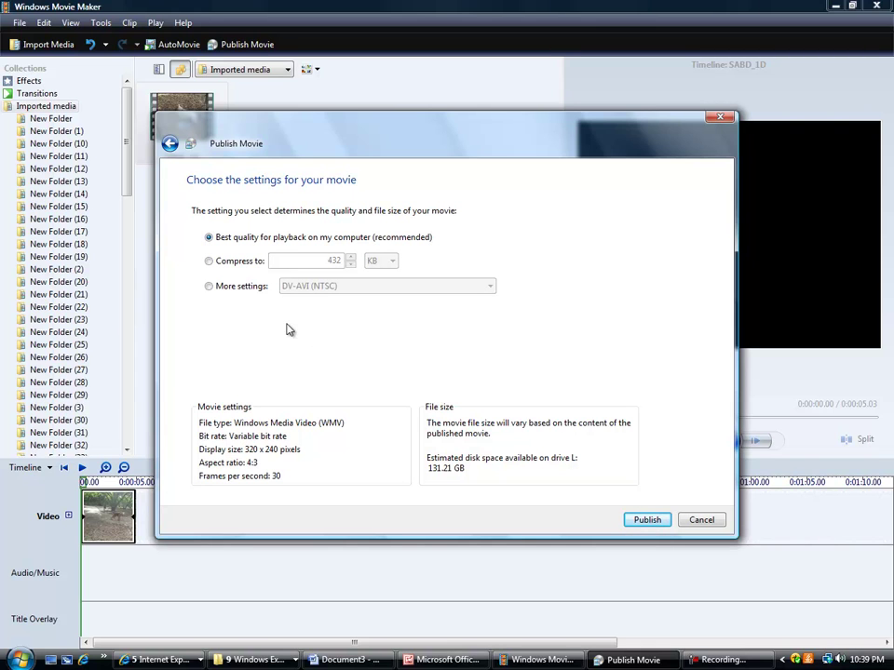
{"action": "left_click", "coordinate": [209, 261]}
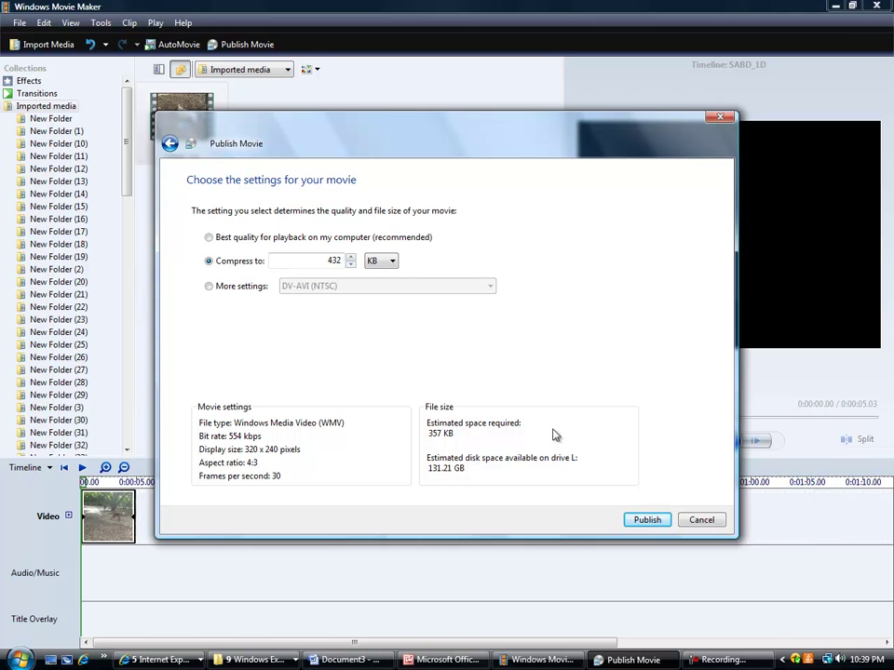
Step: Publish the compressed clip as 'Cannie's Baby' in L:\Videos Etx
{"action": "left_click", "coordinate": [646, 520]}
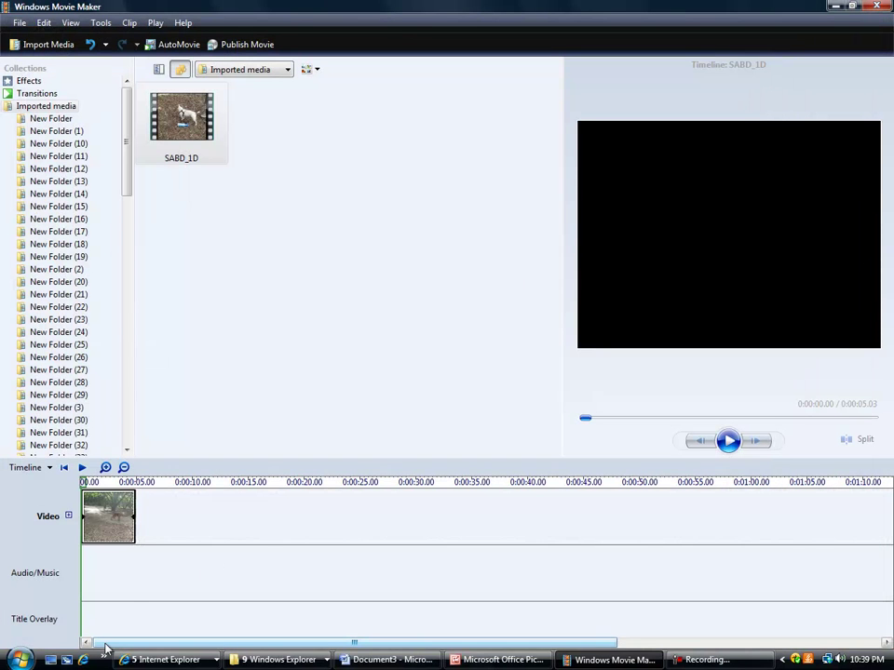
Step: Load gifninja.com in a new Internet Explorer window from the 'gifninja.com' address suggestion
{"action": "left_click", "coordinate": [82, 659]}
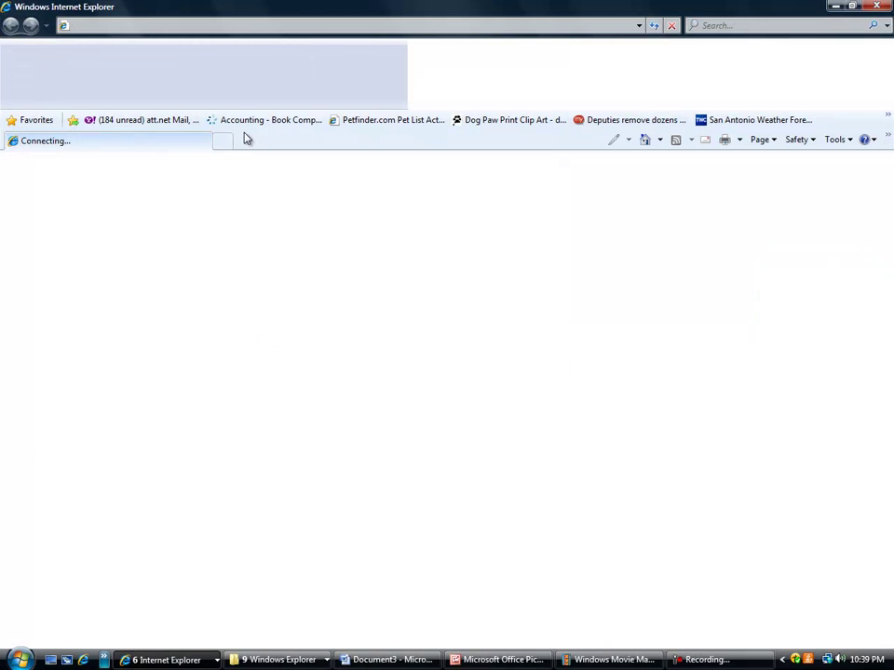
{"action": "left_click", "coordinate": [183, 24]}
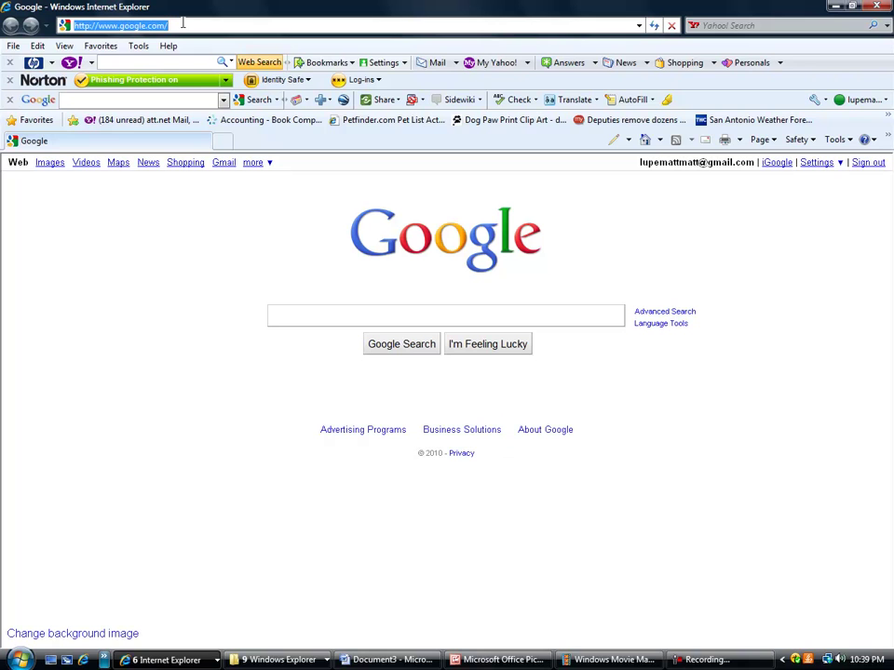
{"action": "type", "text": "gifninja.com"}
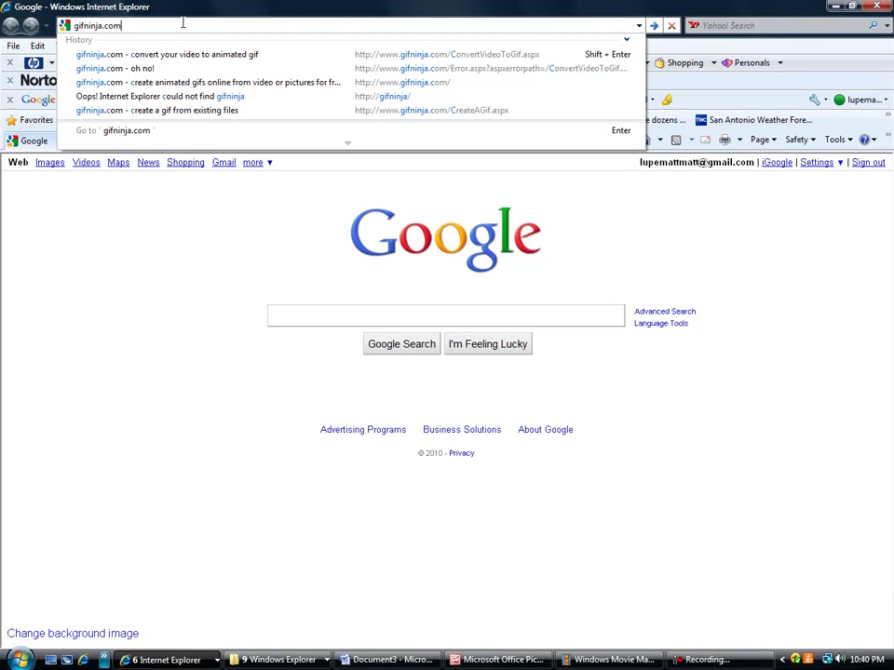
{"action": "key", "text": "Return"}
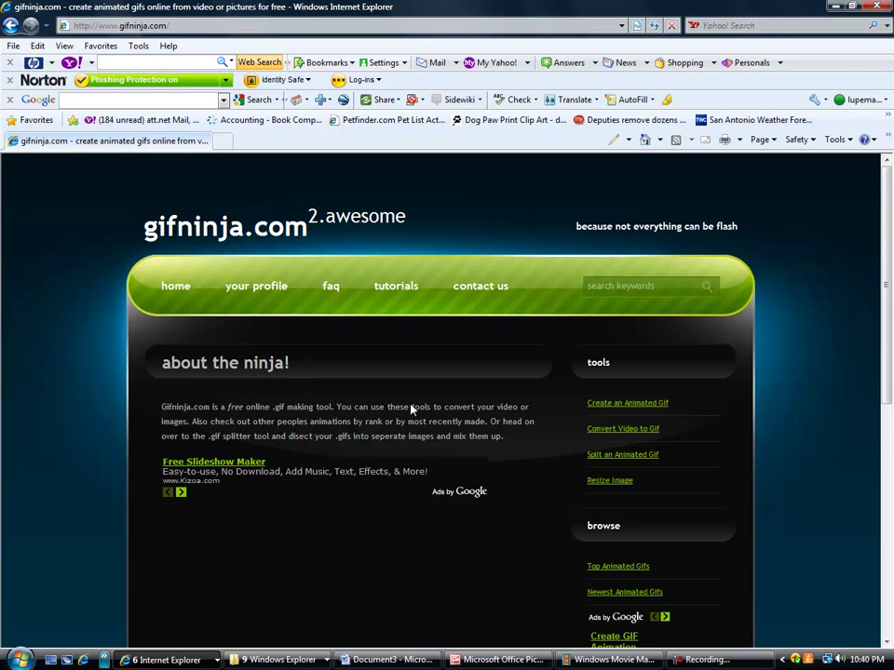
Step: Go to GifNinja's Convert Video to Gif page and bring up the file upload dialog
{"action": "mouse_move", "coordinate": [885, 254]}
{"action": "left_mouse_down"}
{"action": "mouse_move", "coordinate": [889, 368]}
{"action": "mouse_move", "coordinate": [878, 323]}
{"action": "left_mouse_up"}
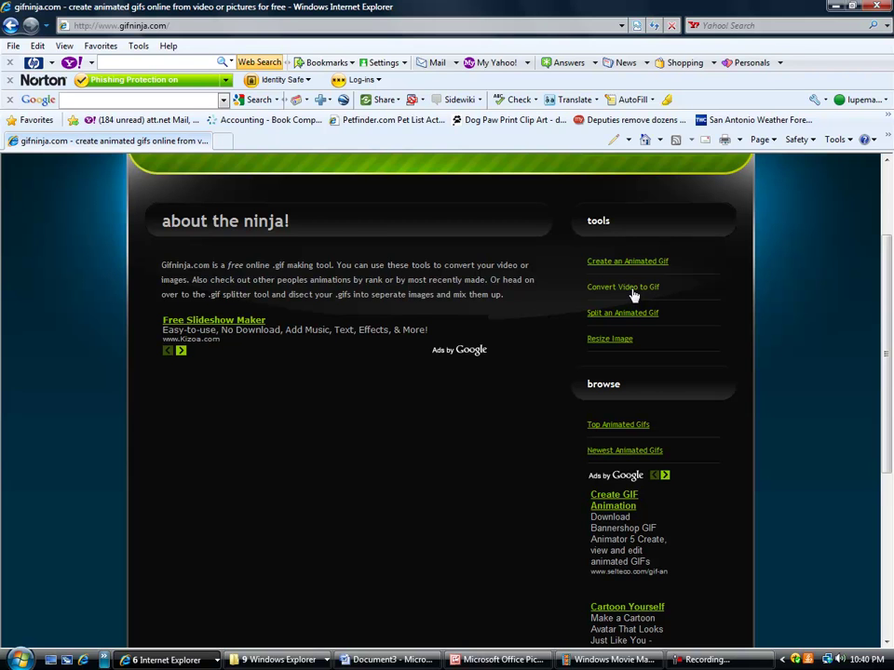
{"action": "left_click", "coordinate": [631, 290]}
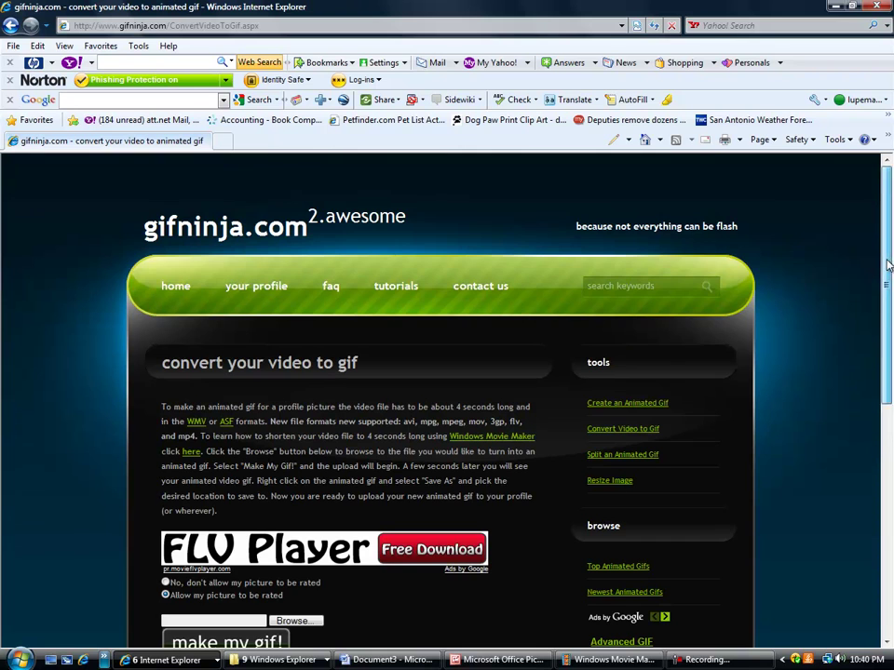
{"action": "left_click_drag", "start_coordinate": [889, 263], "coordinate": [890, 343]}
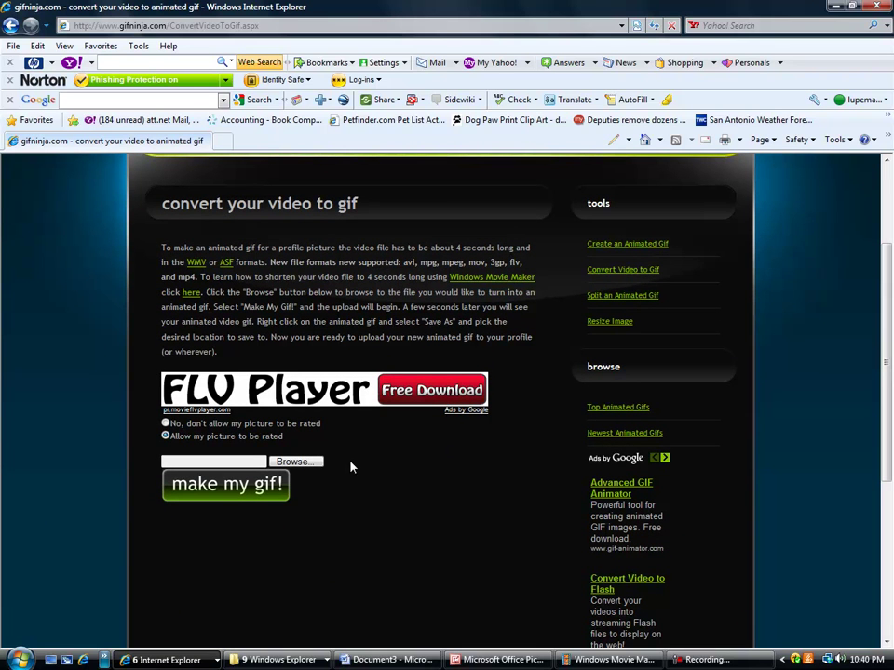
{"action": "left_click", "coordinate": [316, 470]}
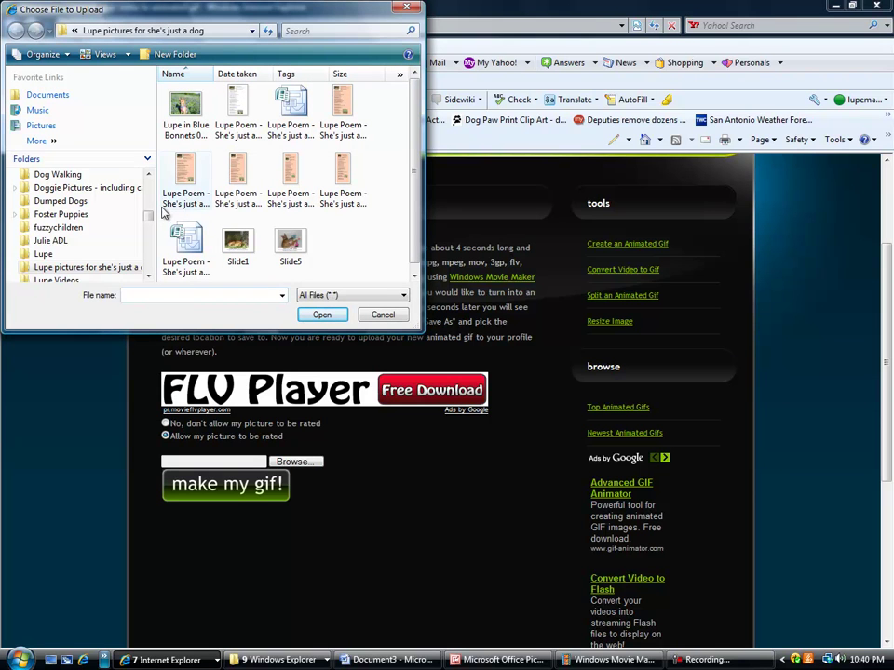
Step: Choose the Cannie's Baby video from L:\Videos Etx as the upload file
{"action": "key", "text": "Down"}
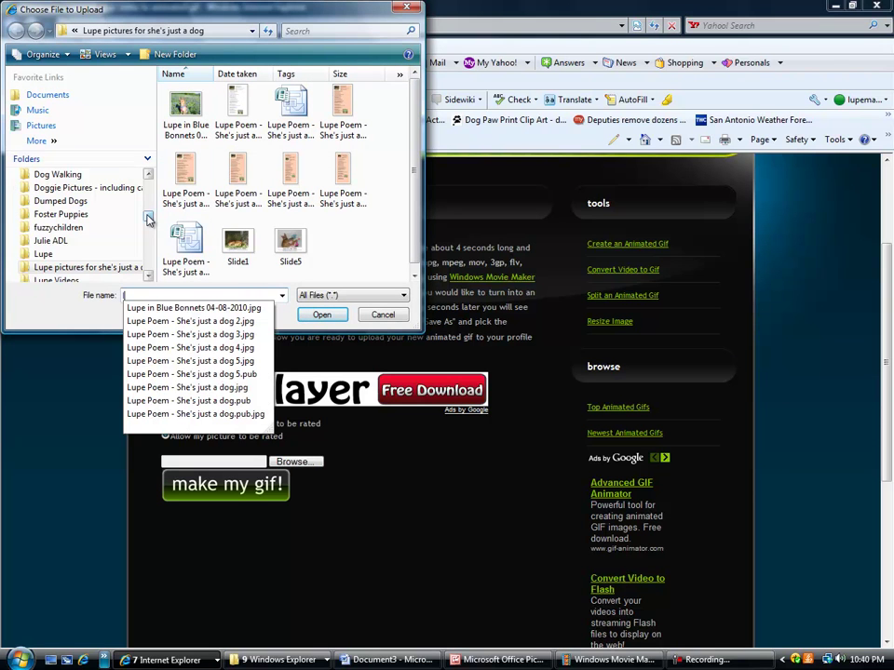
{"action": "key", "text": "Escape"}
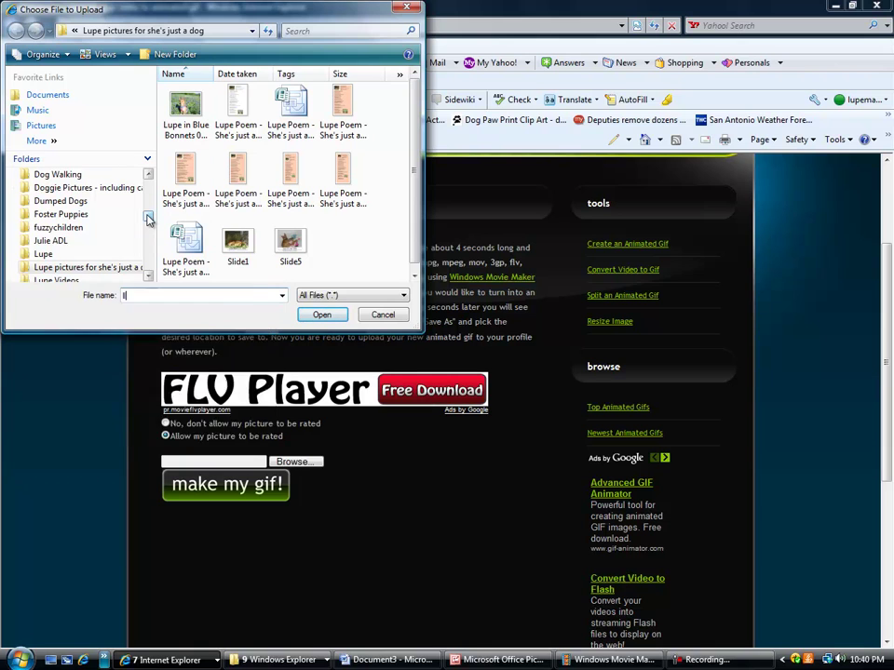
{"action": "type", "text": "l"}
{"action": "key", "text": "Escape"}
{"action": "type", "text": "\\vide"}
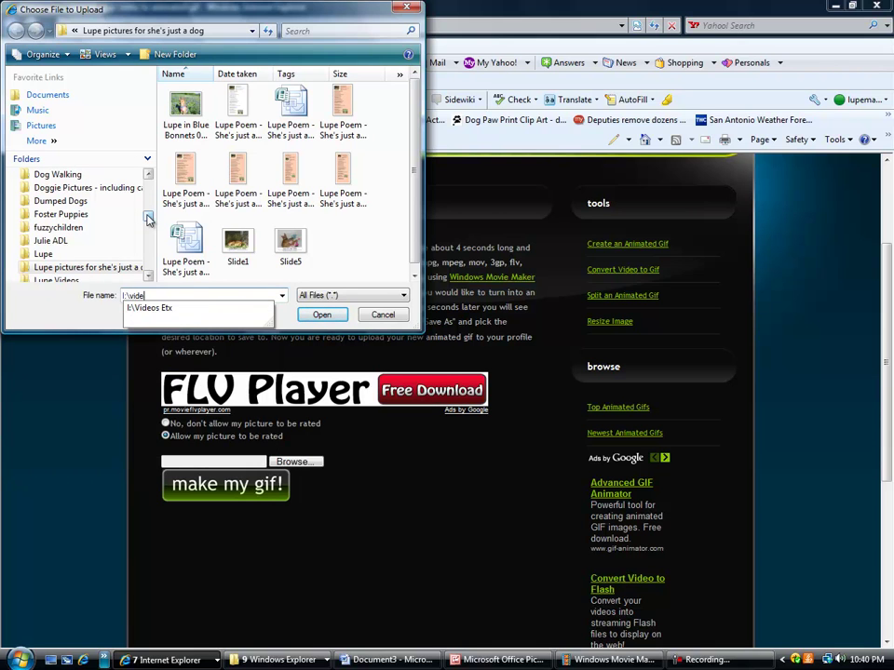
{"action": "left_click", "coordinate": [149, 309]}
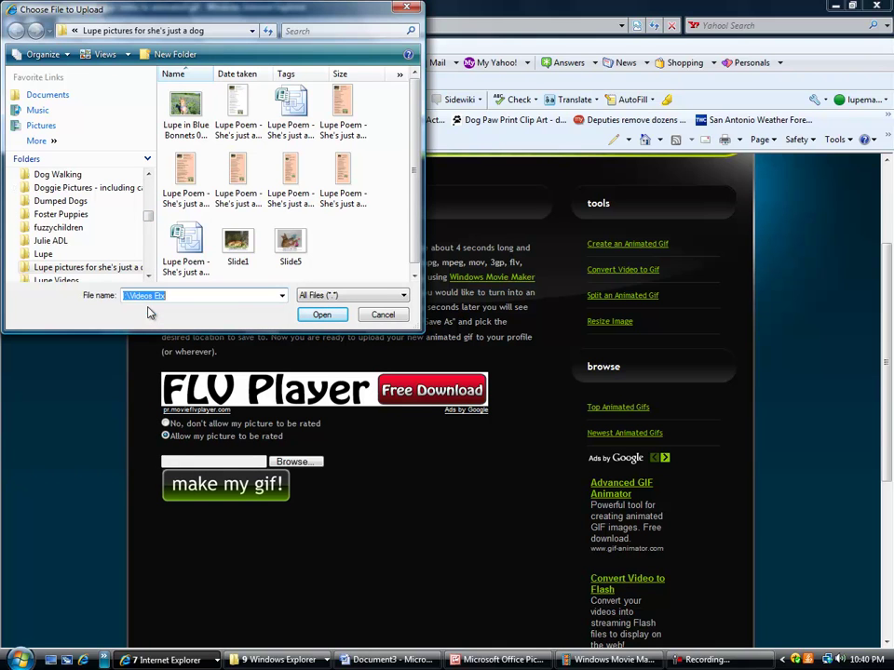
{"action": "left_click", "coordinate": [312, 318]}
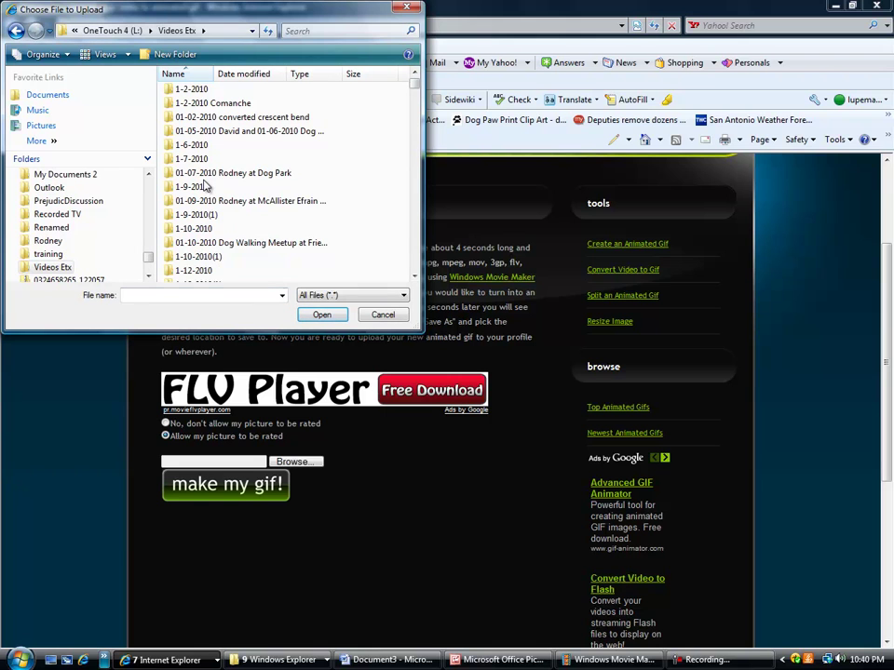
{"action": "key", "text": "Down"}
{"action": "key", "text": "Down"}
{"action": "key", "text": "Down"}
{"action": "key", "text": "Down"}
{"action": "key", "text": "Down"}
{"action": "key", "text": "Down"}
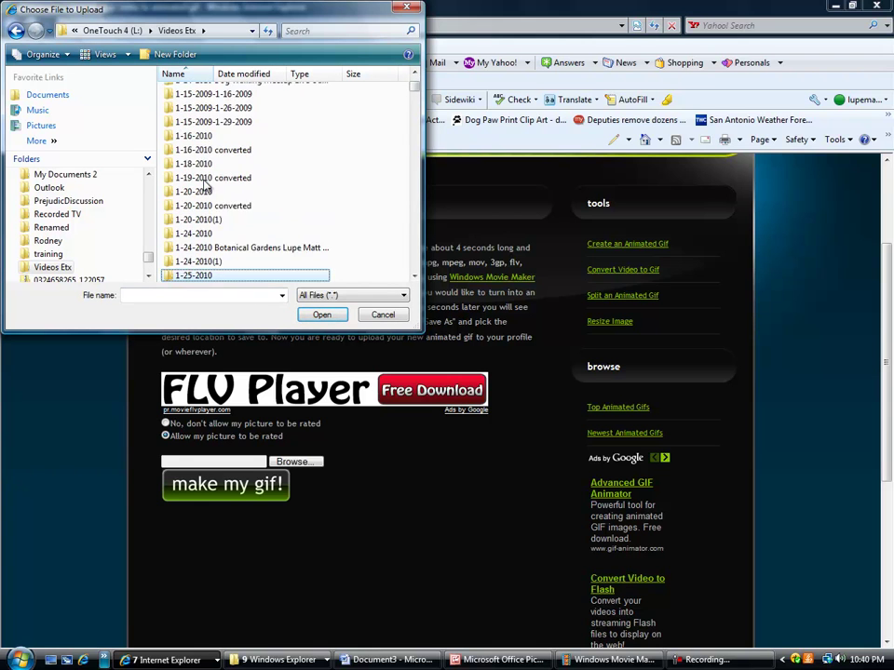
{"action": "key", "text": "Down"}
{"action": "key", "text": "Down"}
{"action": "key", "text": "Down"}
{"action": "key", "text": "Down"}
{"action": "key", "text": "Down"}
{"action": "key", "text": "Down"}
{"action": "key", "text": "Down"}
{"action": "key", "text": "Down"}
{"action": "key", "text": "Down"}
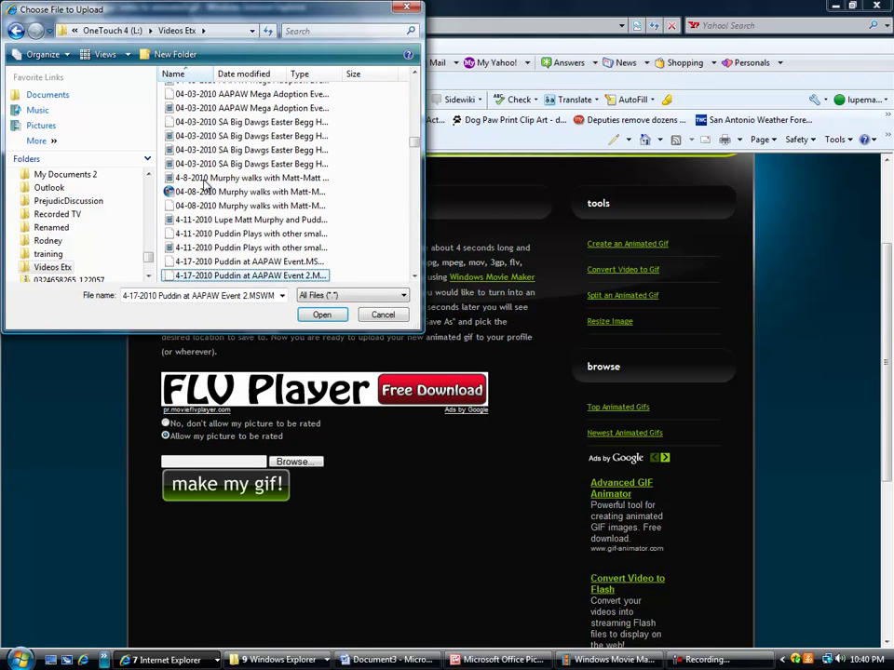
{"action": "key", "text": "c"}
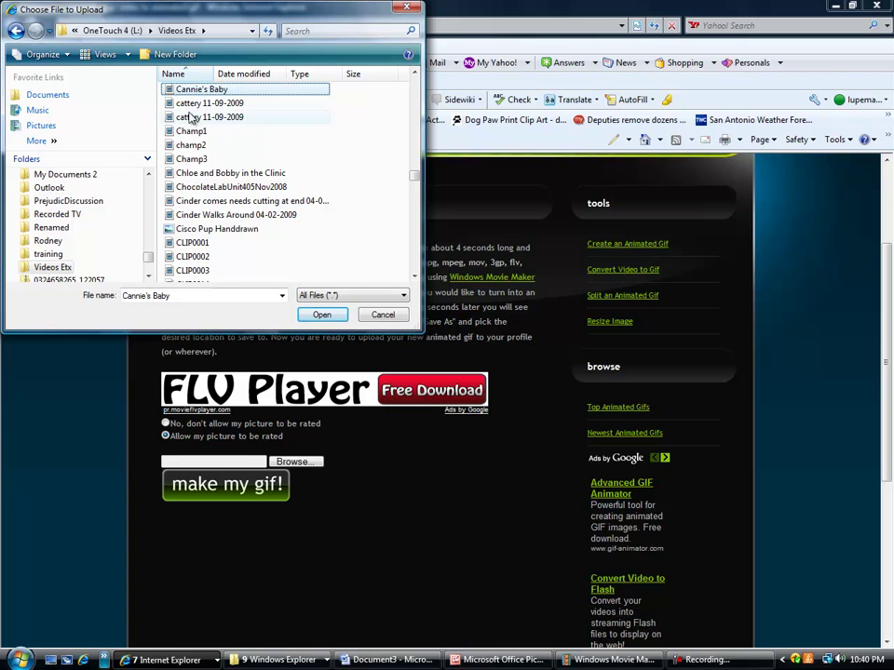
{"action": "key", "text": "Return"}
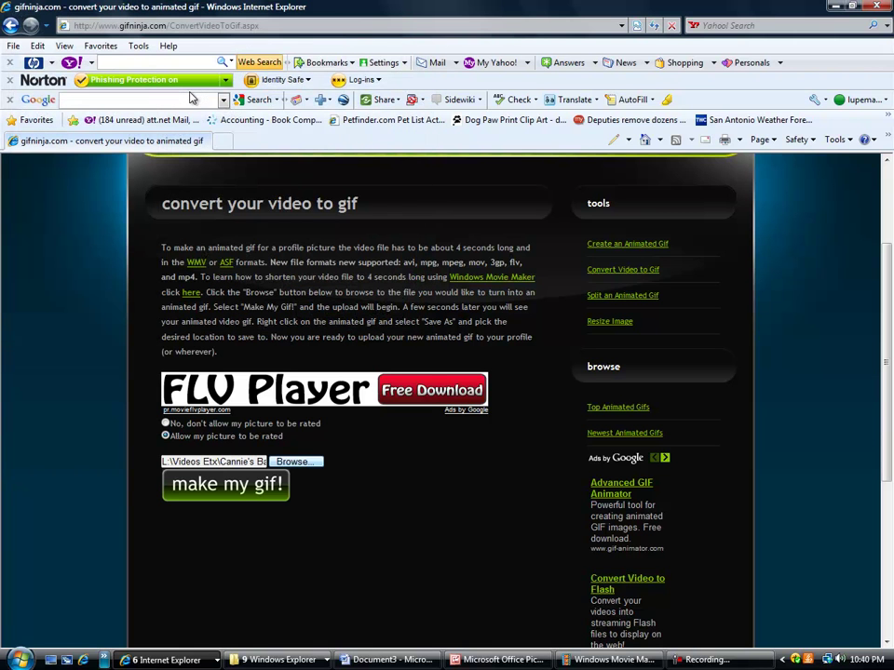
Step: Run 'make my gif!' to convert Cannie's Baby into an animated GIF
{"action": "left_click", "coordinate": [238, 491]}
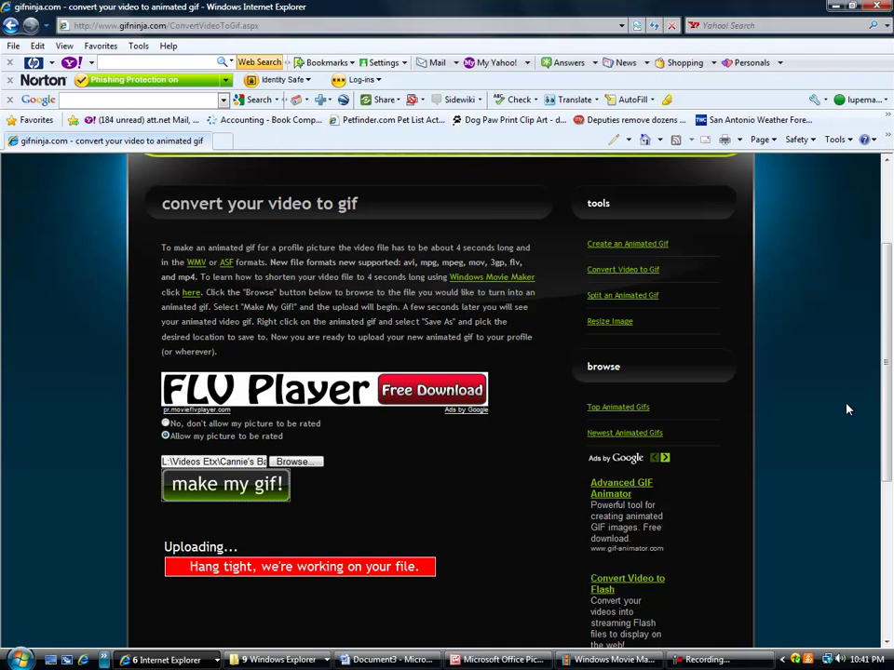
{"action": "left_click", "coordinate": [739, 663]}
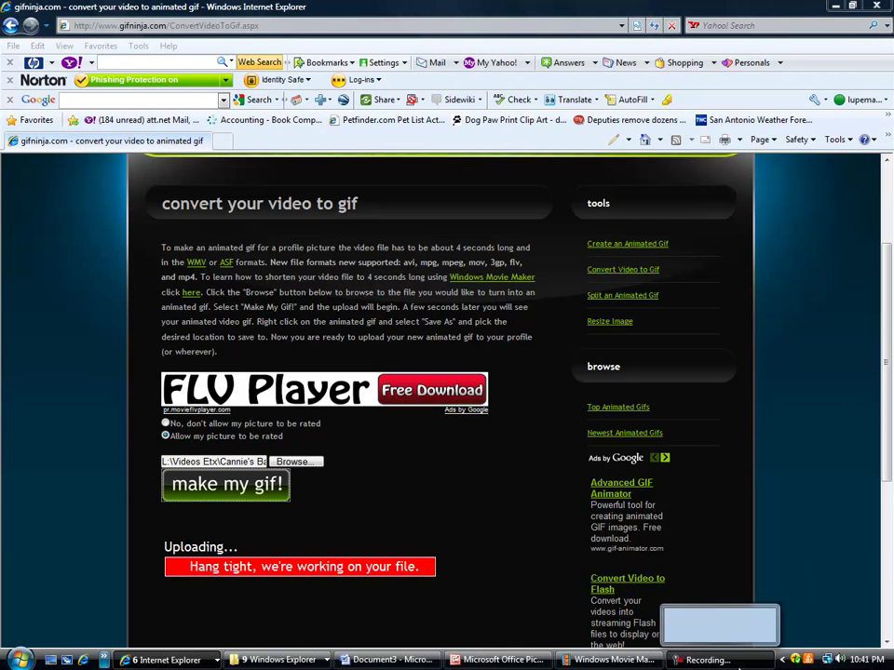
{"action": "left_click", "coordinate": [829, 605]}
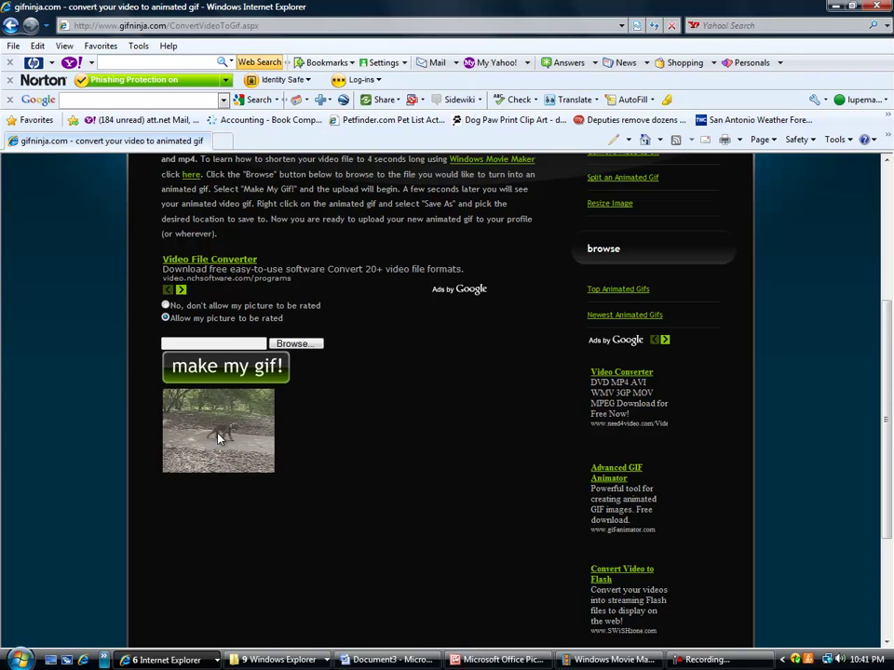
Step: Save the finished GIF to Pictures as 'Cannie's Baby' via Save Picture As
{"action": "right_click", "coordinate": [219, 434]}
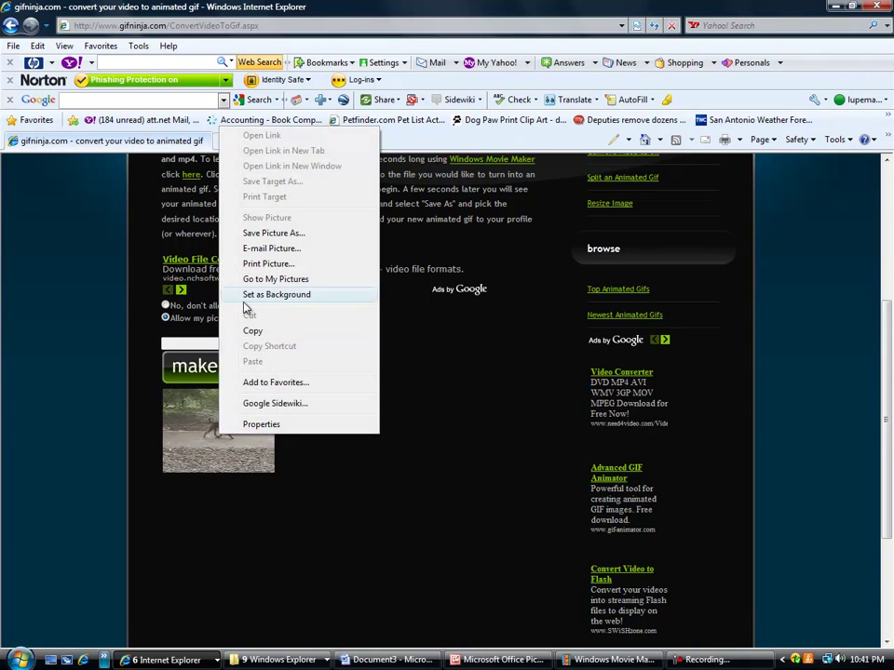
{"action": "left_click", "coordinate": [270, 233]}
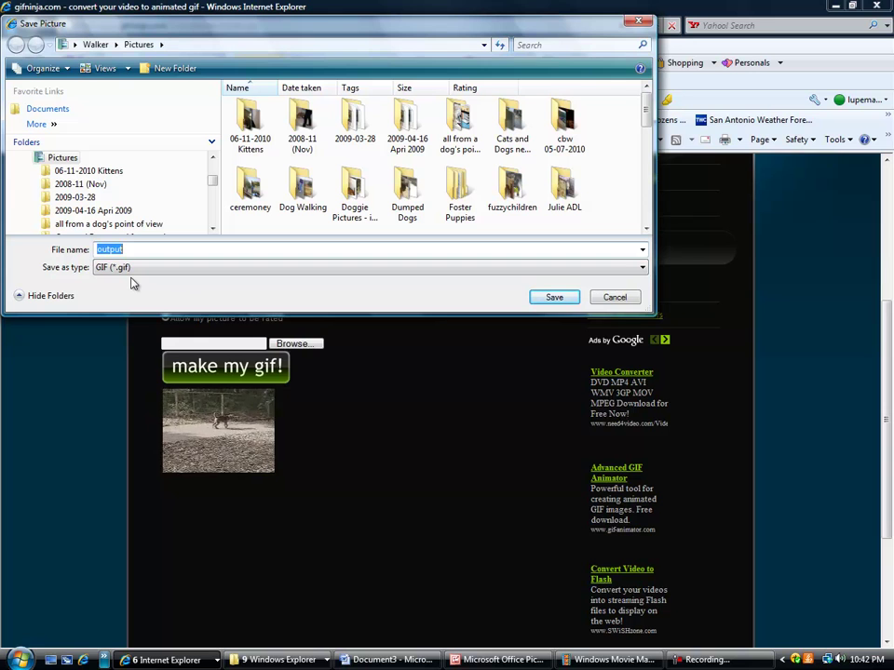
{"action": "type", "text": "Canni"}
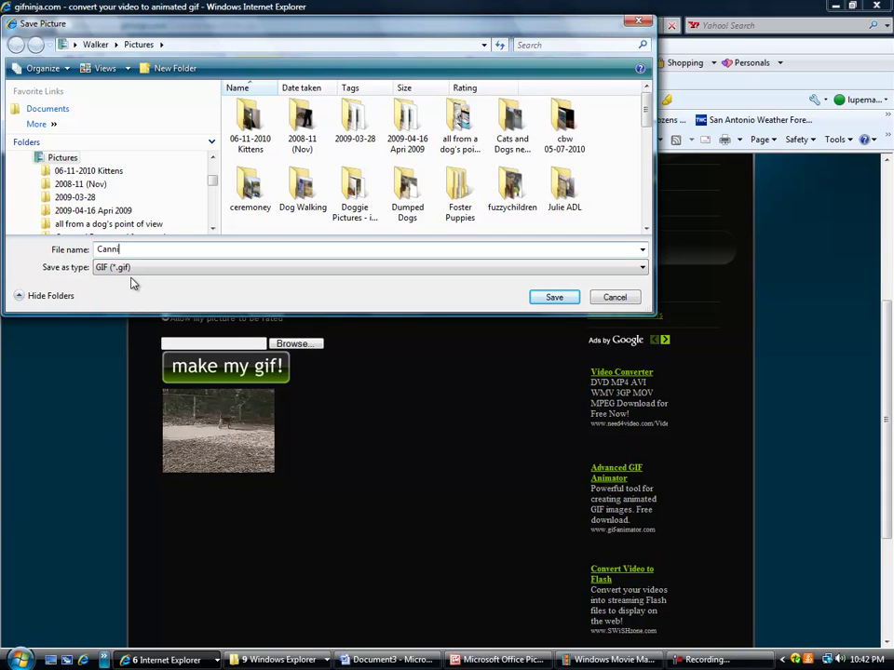
{"action": "type", "text": "e's Bab"}
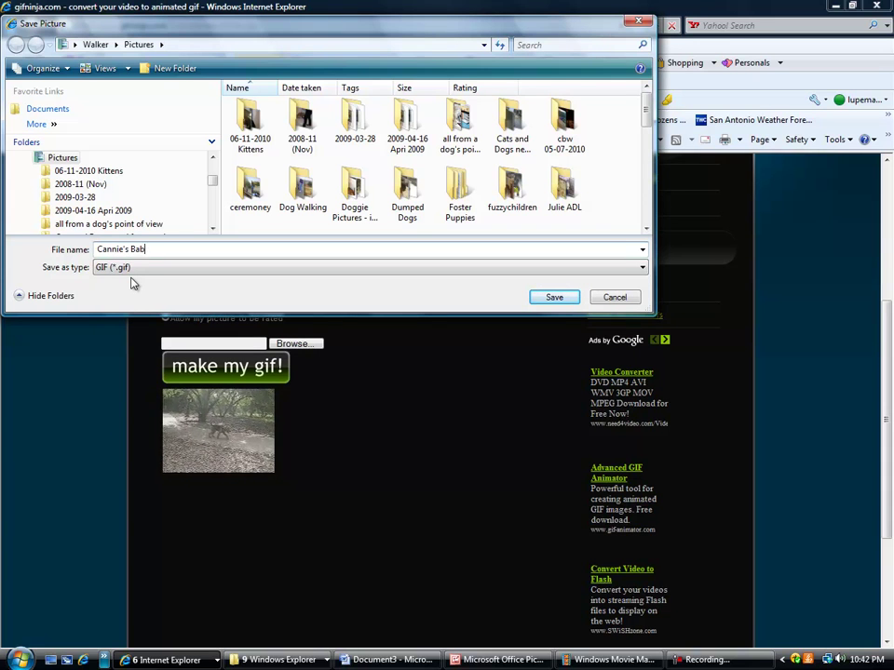
{"action": "type", "text": "y"}
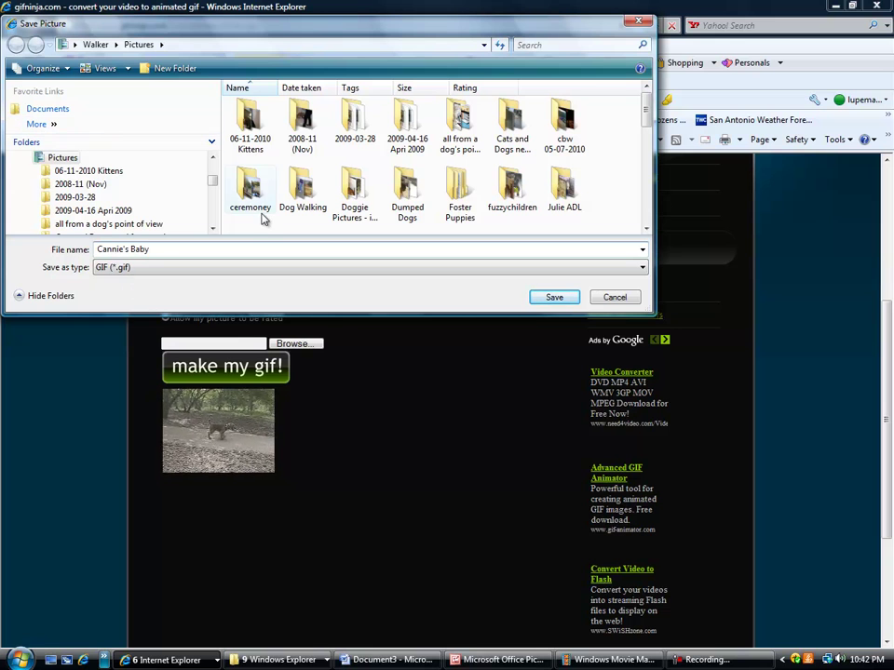
{"action": "left_click", "coordinate": [549, 298]}
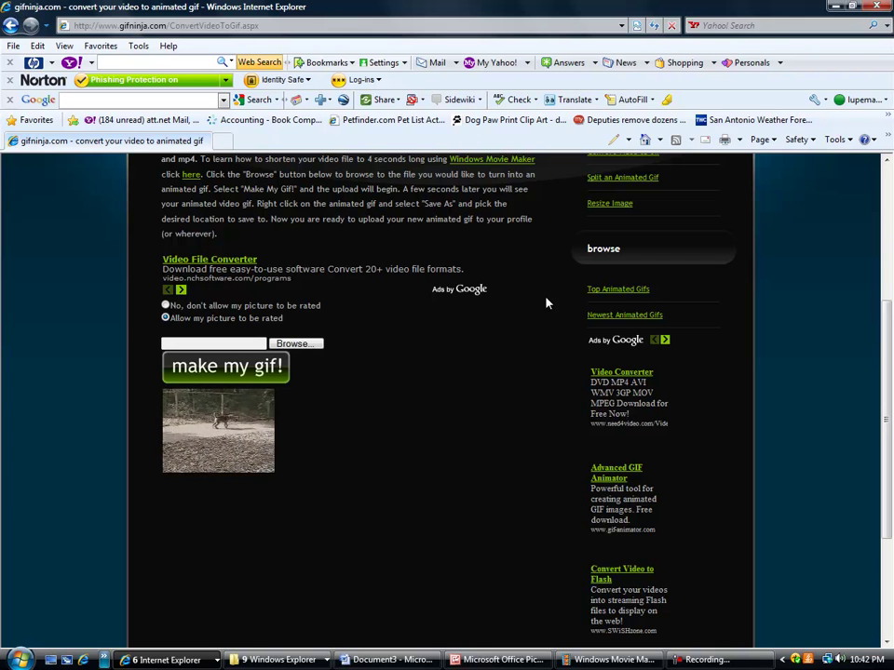
Step: Copy the GIF's gifninja.com output.gif web address from its image properties
{"action": "right_click", "coordinate": [229, 420]}
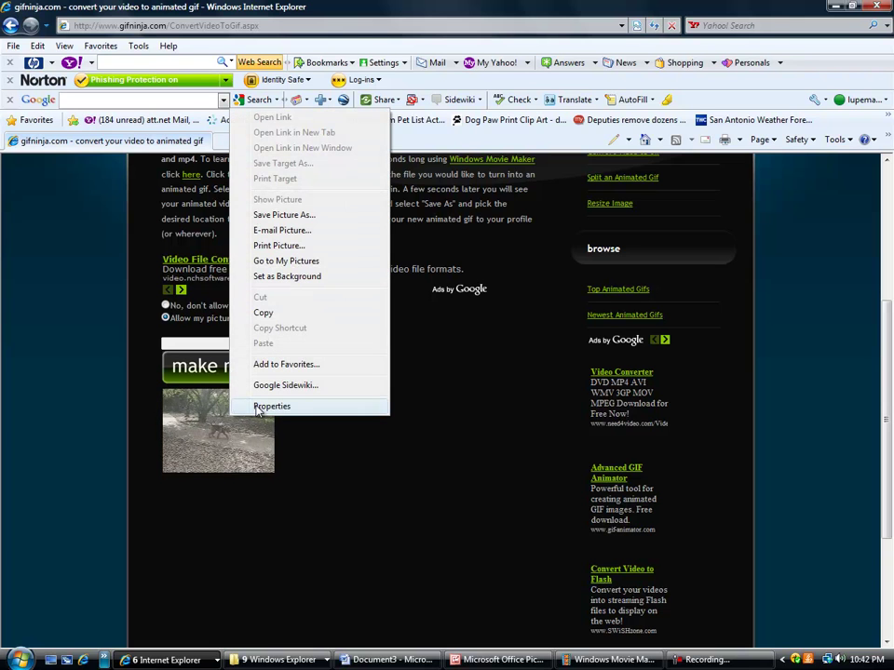
{"action": "left_click", "coordinate": [270, 406]}
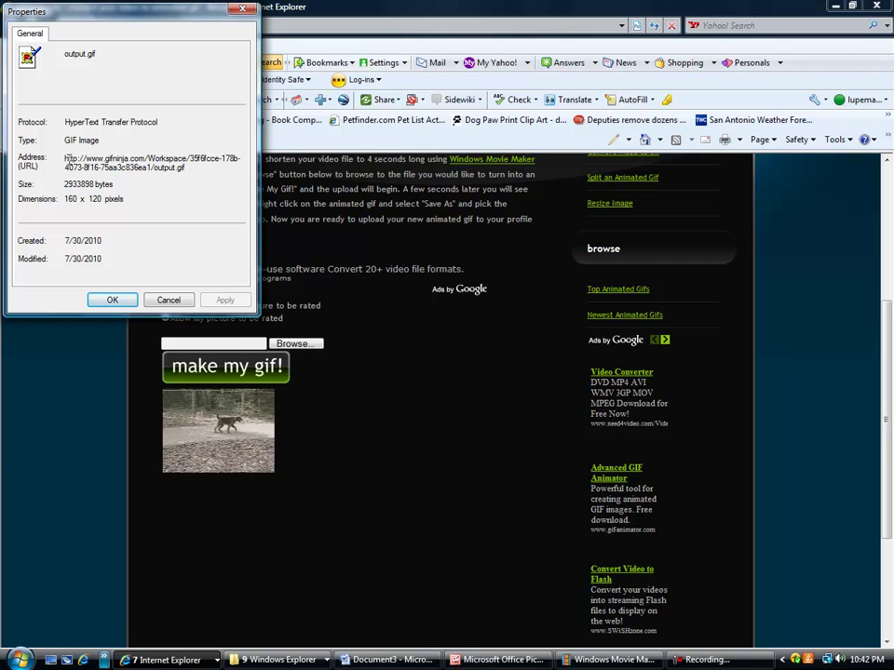
{"action": "left_click_drag", "start_coordinate": [65, 160], "coordinate": [201, 174]}
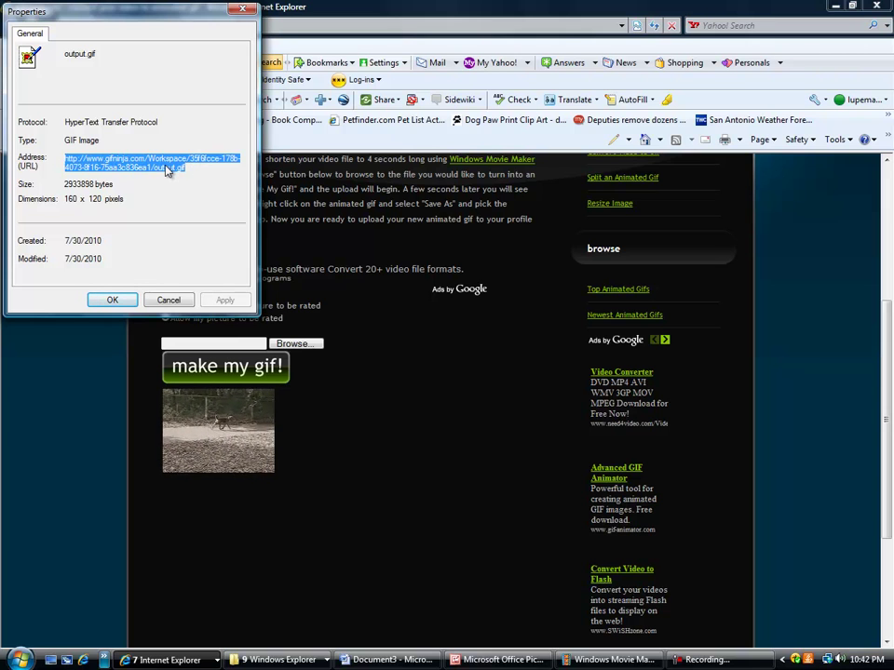
{"action": "right_click", "coordinate": [199, 174]}
{"action": "left_click", "coordinate": [200, 212]}
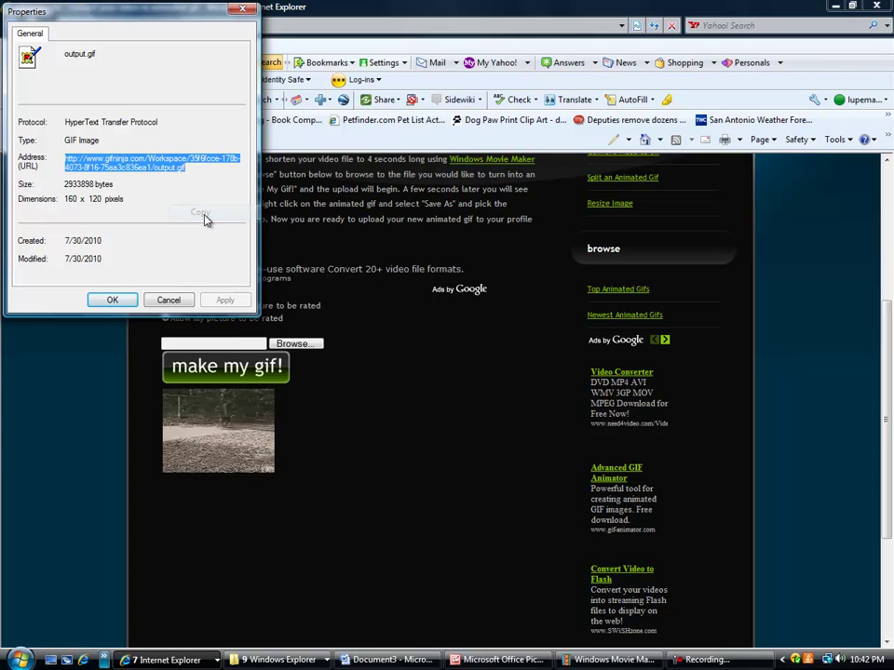
{"action": "left_click", "coordinate": [126, 302]}
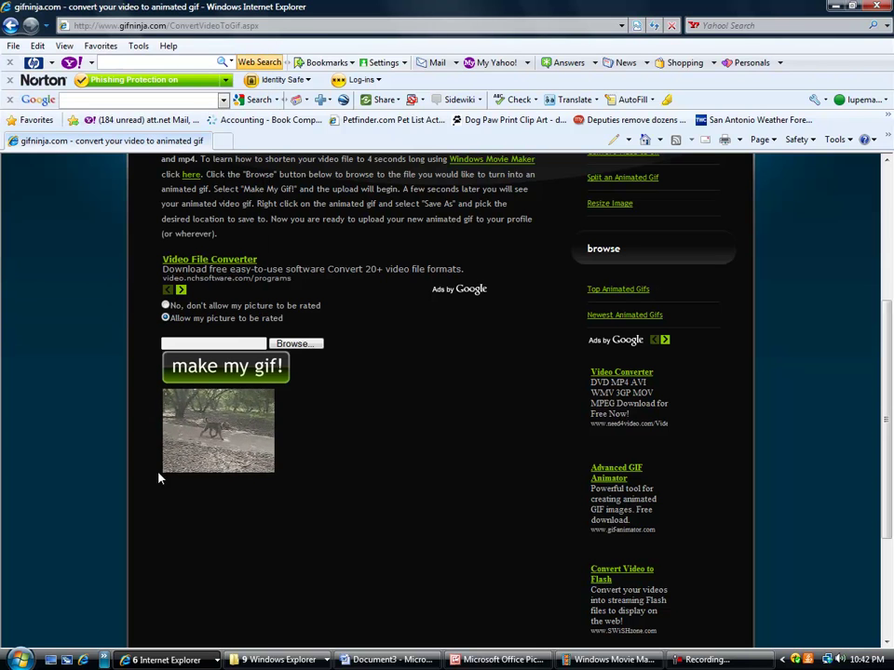
{"action": "left_click", "coordinate": [178, 663]}
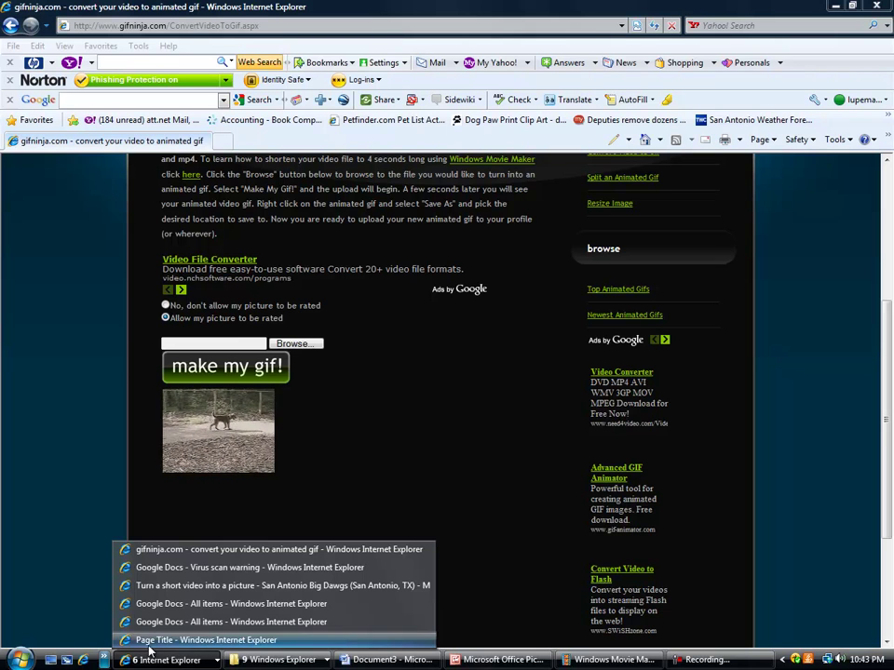
Step: In the other IE window, go to the San Antonio Big Dawgs Meetup group page
{"action": "left_click", "coordinate": [156, 640]}
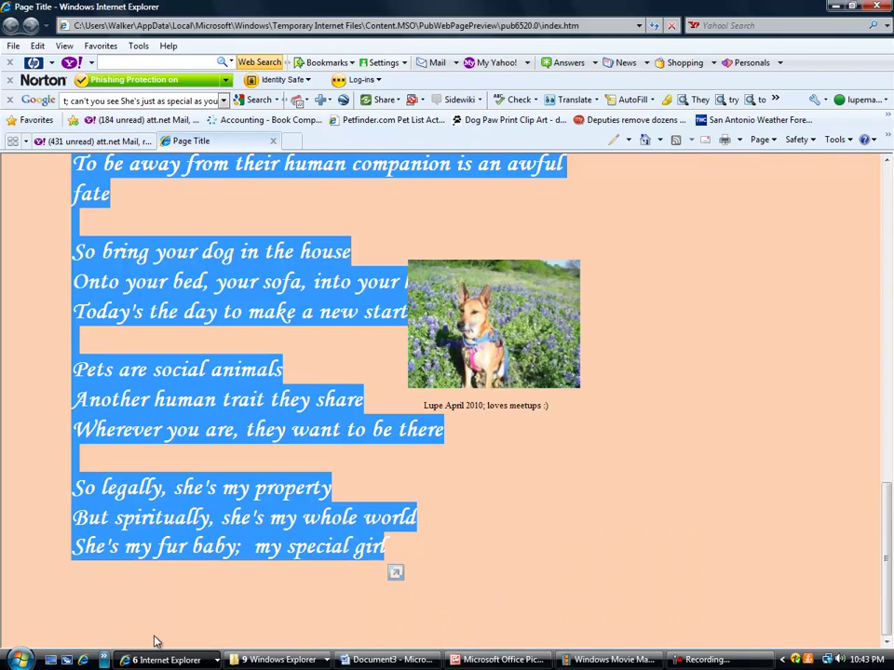
{"action": "left_click", "coordinate": [198, 26]}
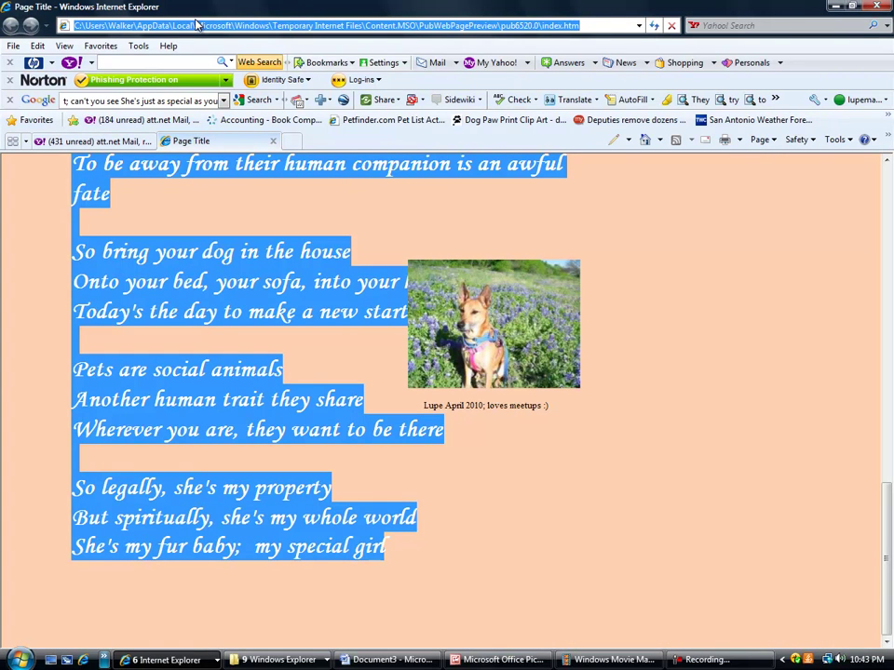
{"action": "type", "text": "sabigdawg"}
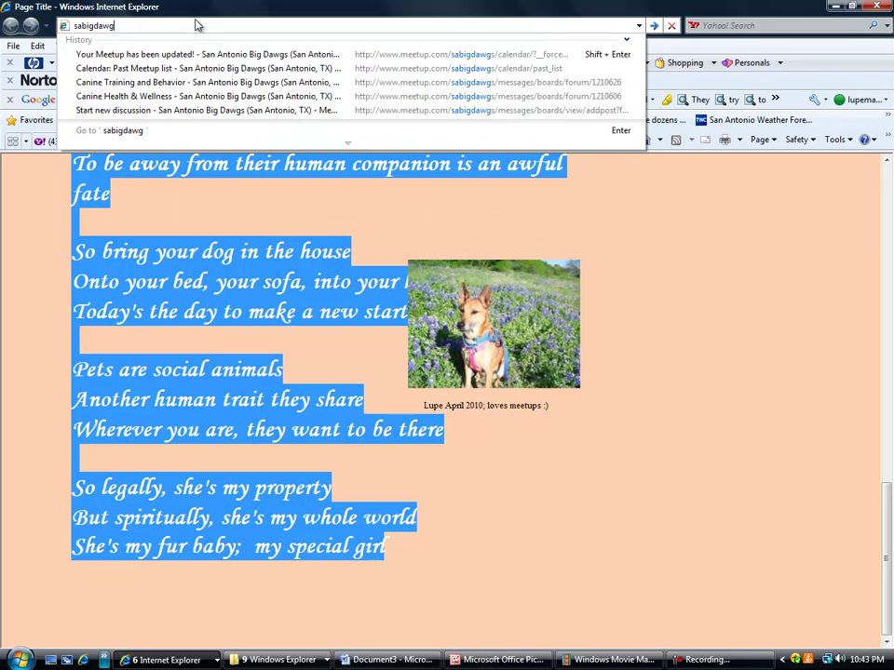
{"action": "type", "text": "m"}
{"action": "key", "text": "Return"}
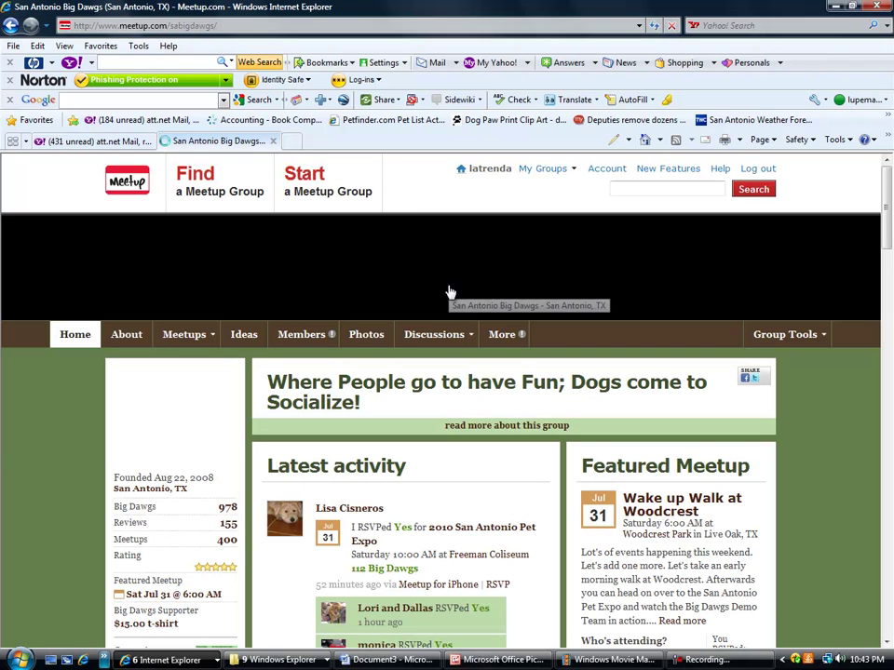
{"action": "mouse_move", "coordinate": [435, 334]}
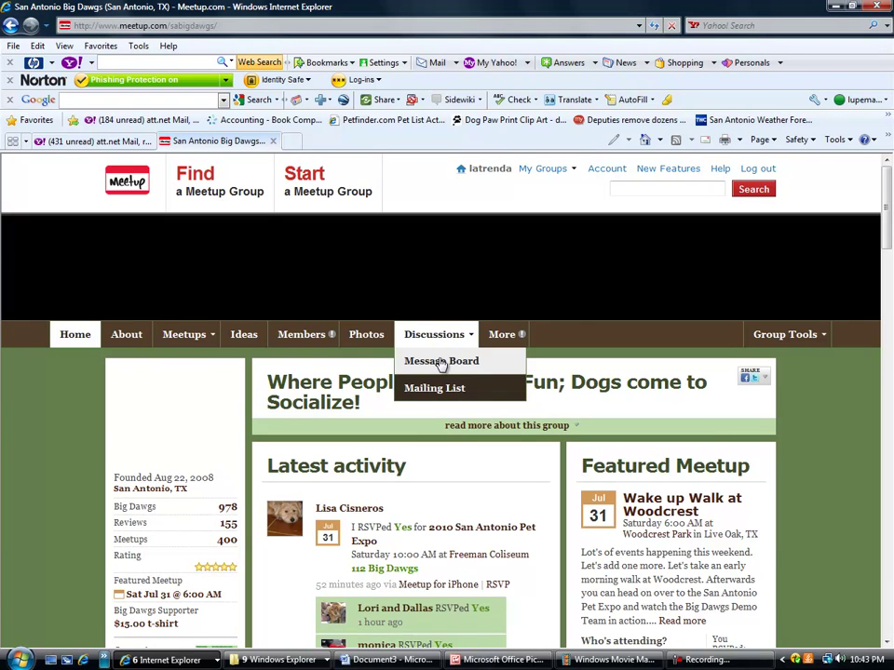
Step: Open the group's message board and its Computer Tips, Tricks, and How-To's forum
{"action": "left_click", "coordinate": [441, 362]}
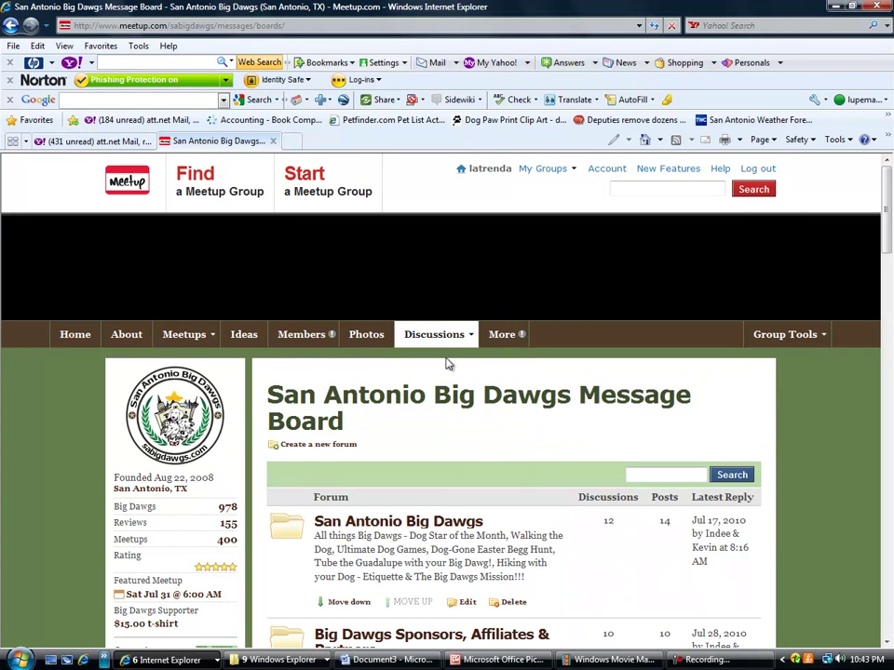
{"action": "left_click_drag", "start_coordinate": [887, 231], "coordinate": [875, 446]}
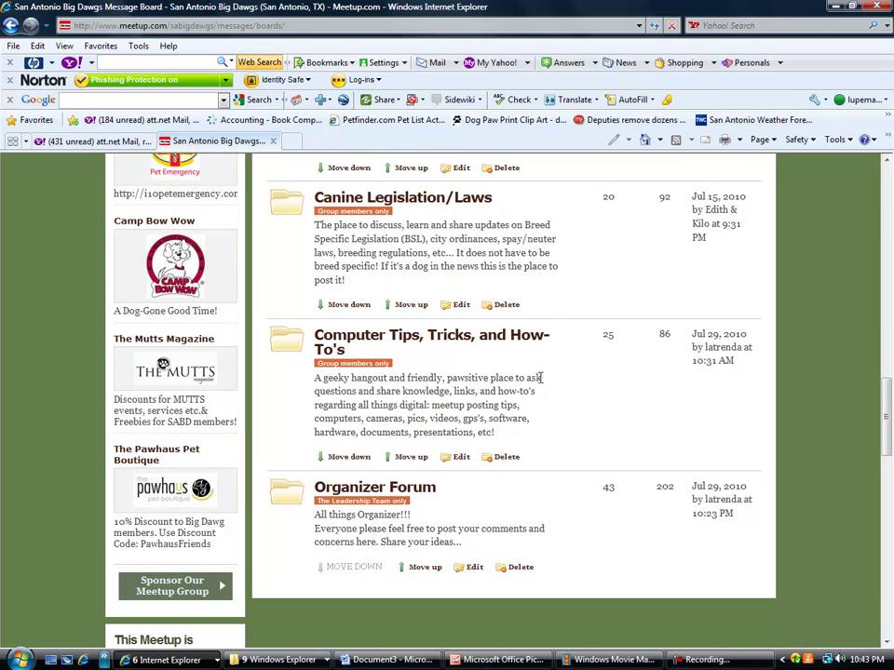
{"action": "left_click", "coordinate": [509, 345]}
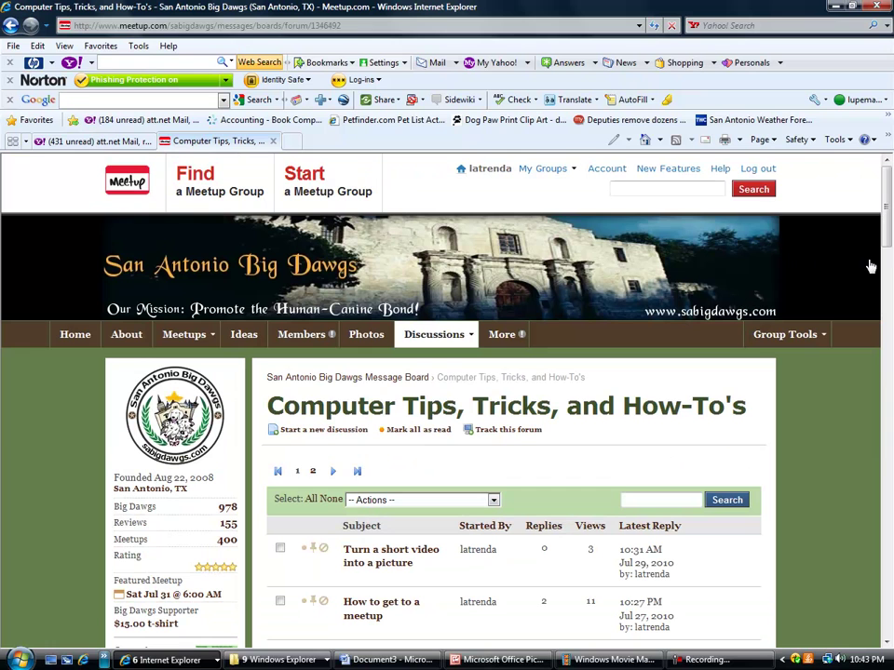
{"action": "left_click_drag", "start_coordinate": [887, 235], "coordinate": [889, 253]}
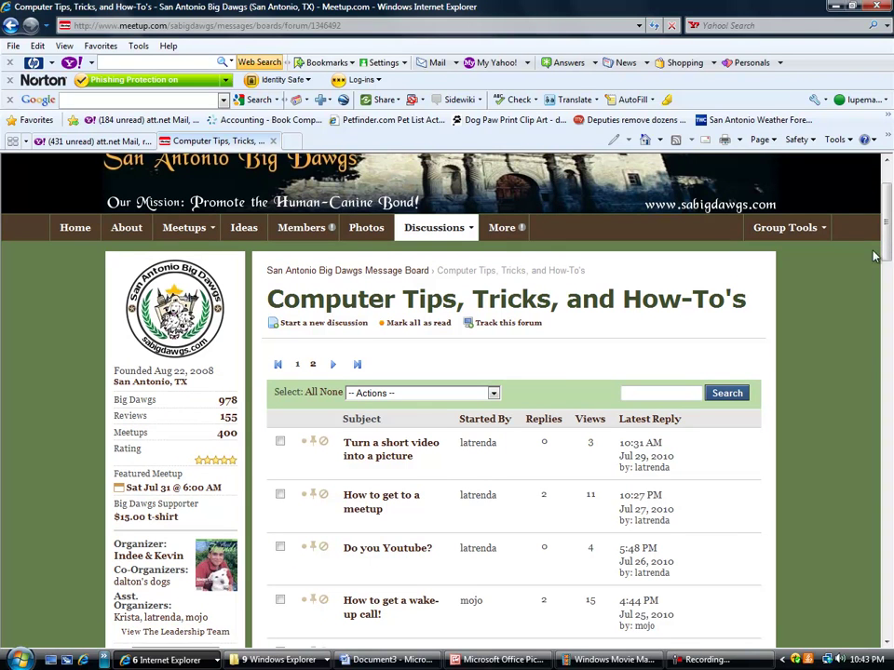
Step: Reply to 'Turn a short video into a picture' with 'Here is an example of a moving pictures made with Gif Ninja'
{"action": "left_click", "coordinate": [390, 465]}
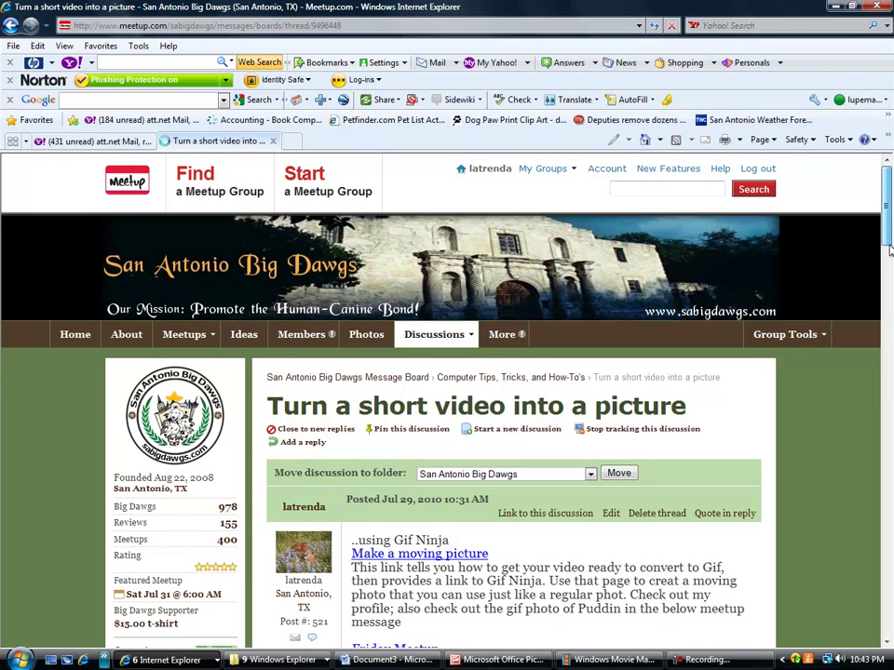
{"action": "left_click_drag", "start_coordinate": [889, 249], "coordinate": [885, 296]}
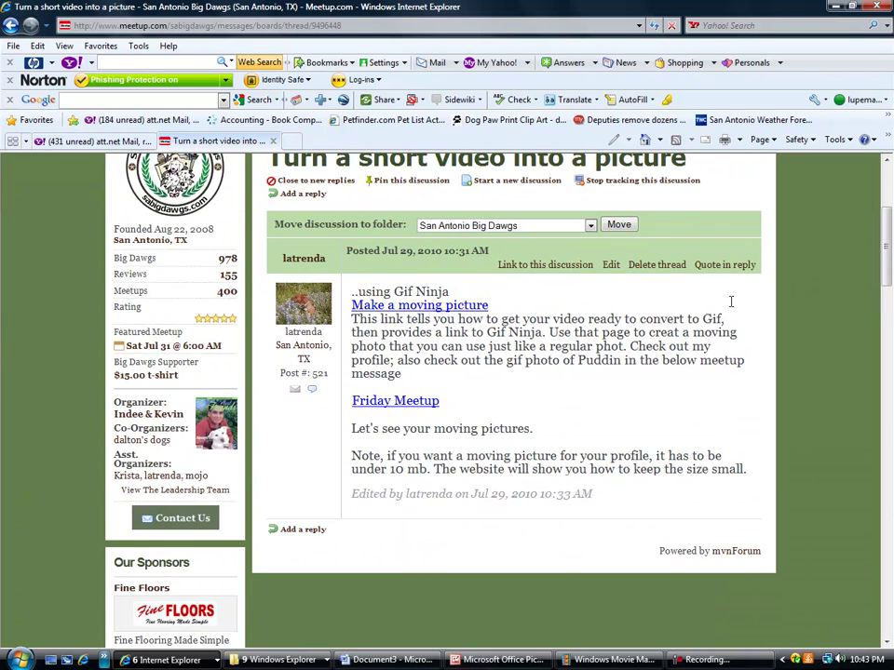
{"action": "left_click", "coordinate": [317, 532]}
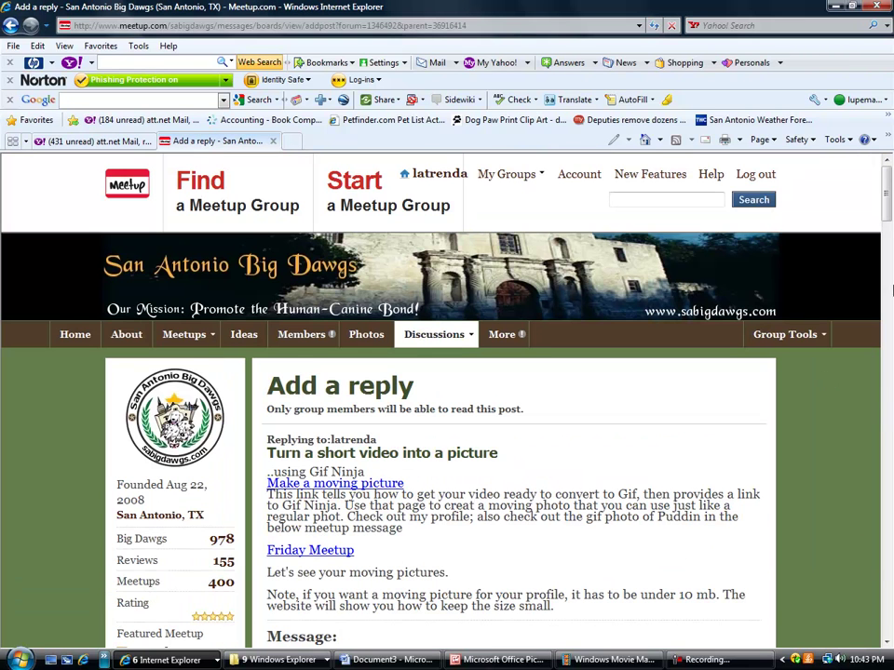
{"action": "left_click", "coordinate": [887, 224]}
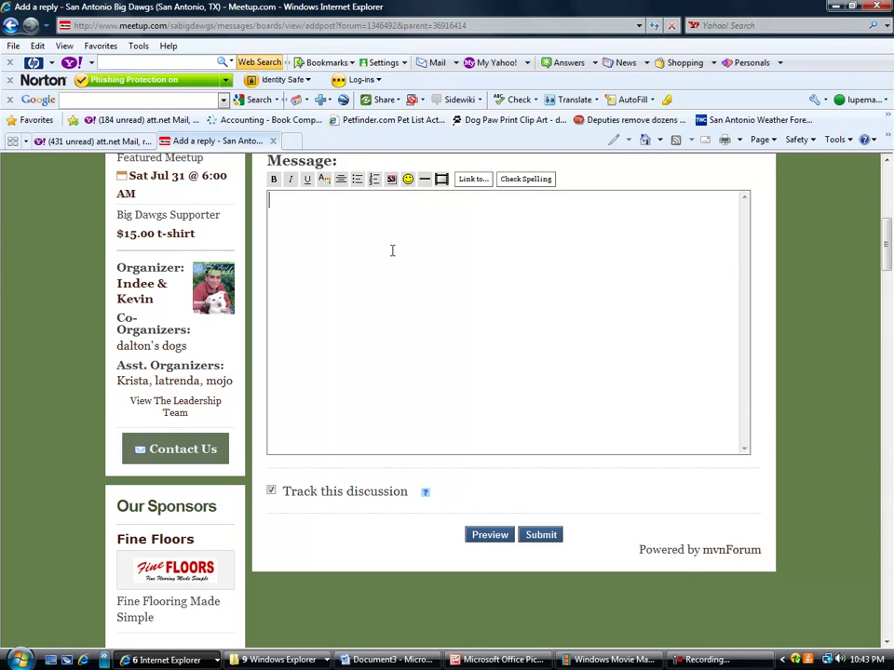
{"action": "type", "text": "Here is an "}
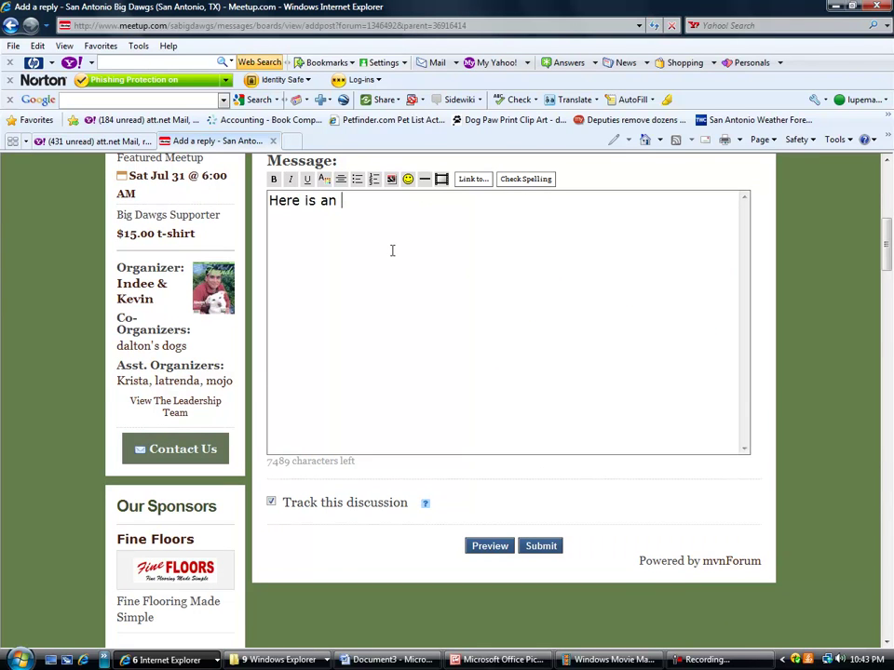
{"action": "type", "text": "example of a mo"}
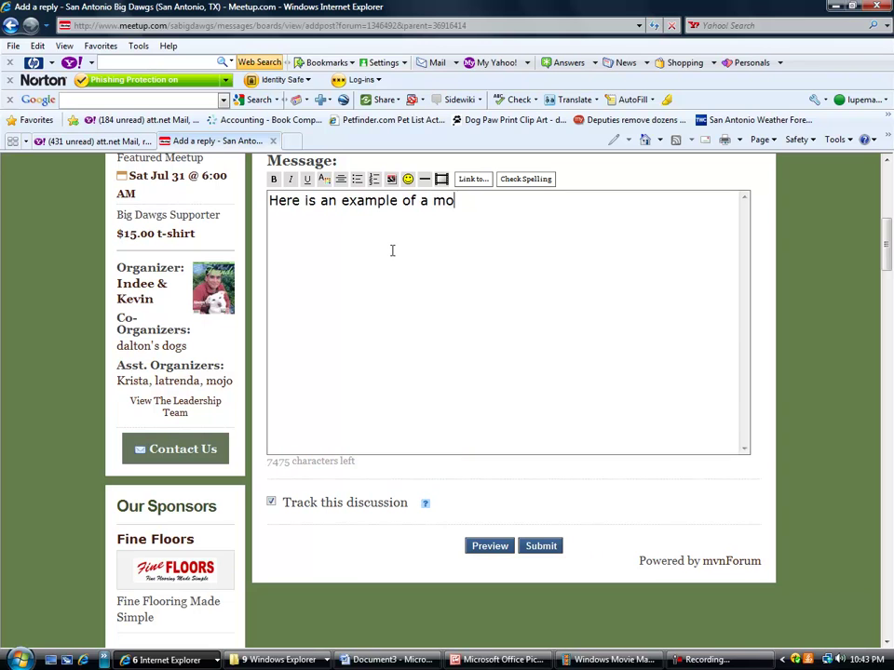
{"action": "type", "text": "ving pictures mad"}
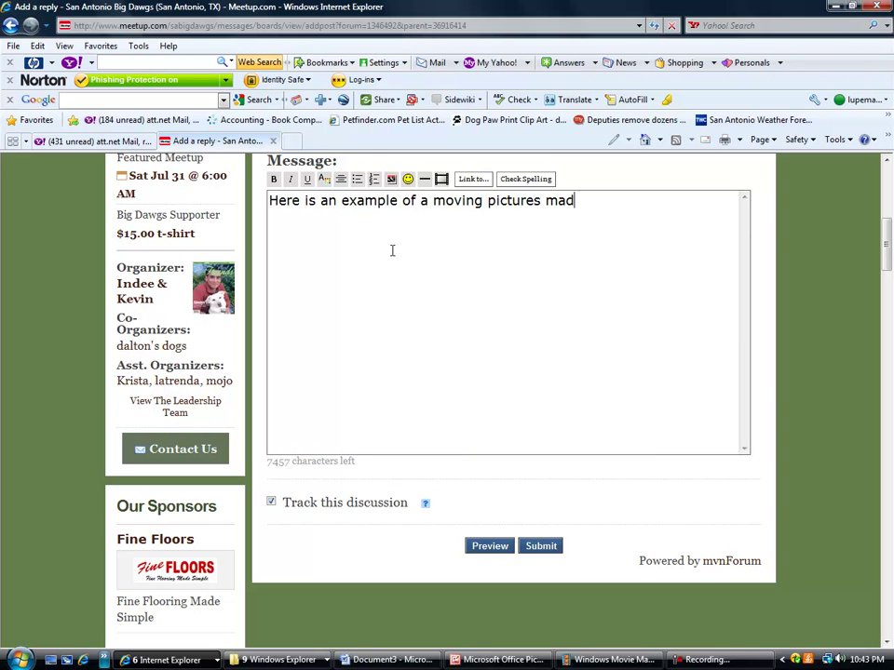
{"action": "type", "text": "e with Gif Nin"}
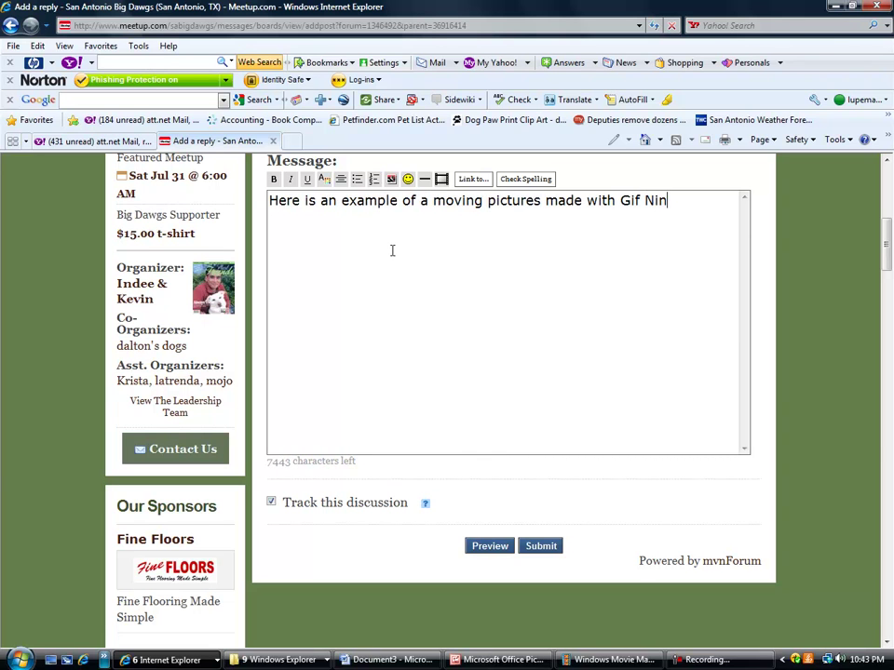
{"action": "type", "text": "ja"}
{"action": "key", "text": "Return"}
Step: Insert the copied gifninja output.gif address into the reply as a linked image
{"action": "left_click", "coordinate": [391, 179]}
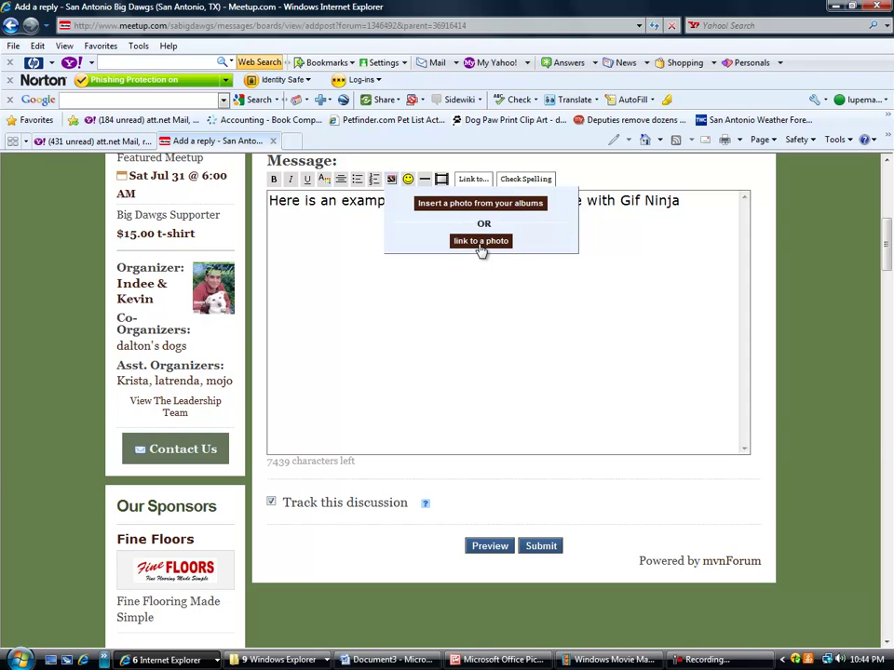
{"action": "left_click", "coordinate": [480, 242]}
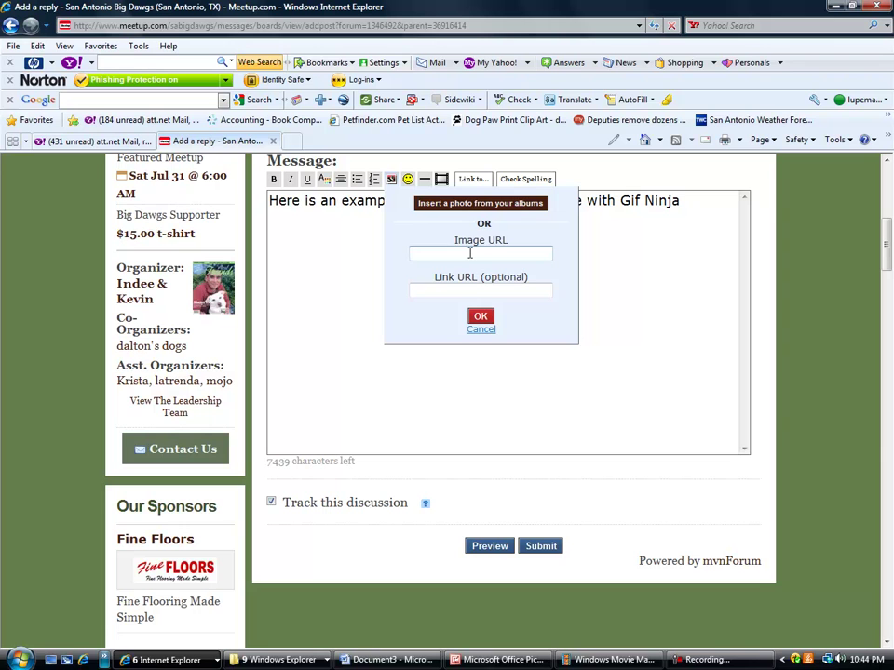
{"action": "right_click", "coordinate": [470, 253]}
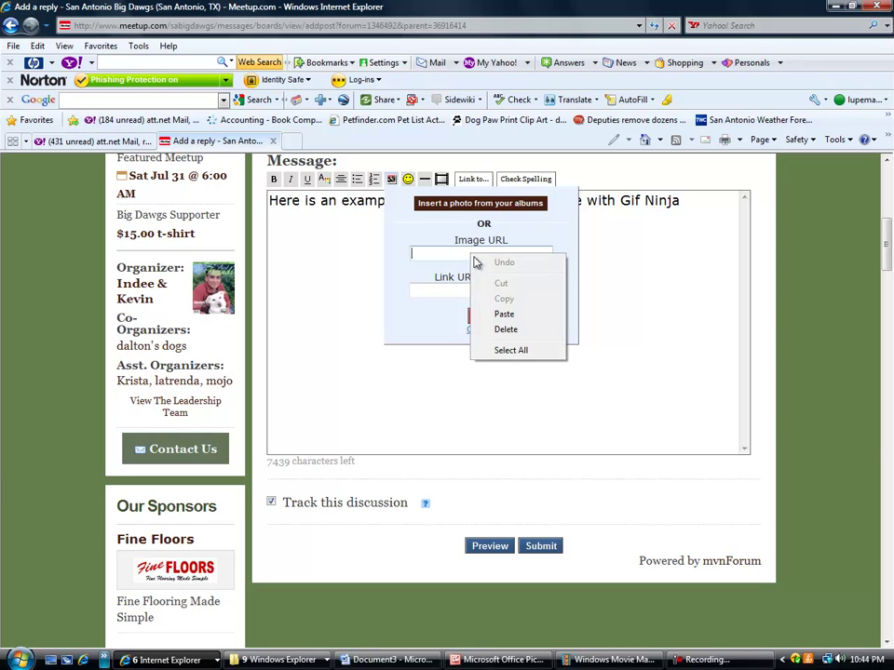
{"action": "left_click", "coordinate": [503, 315]}
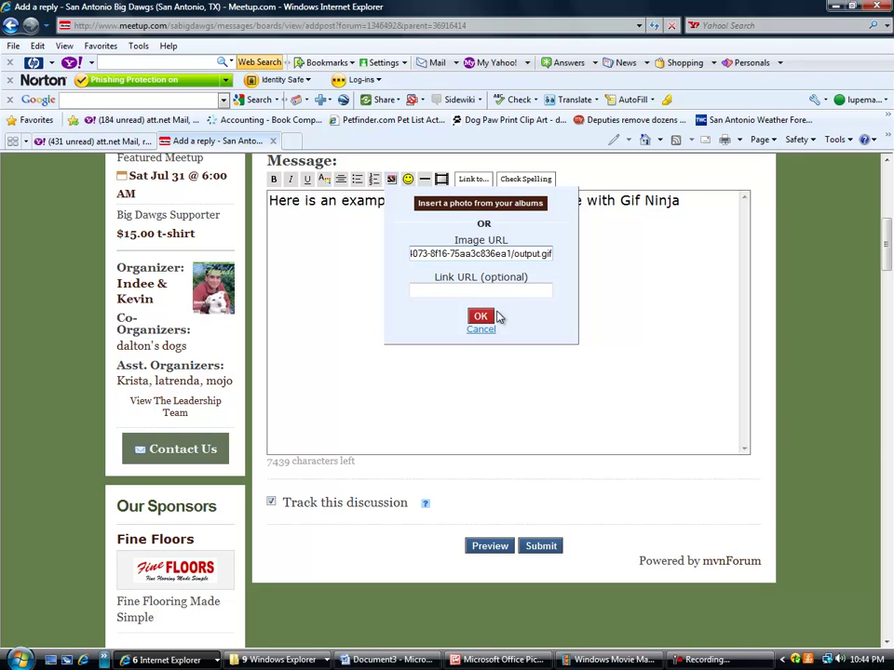
{"action": "left_click", "coordinate": [479, 315]}
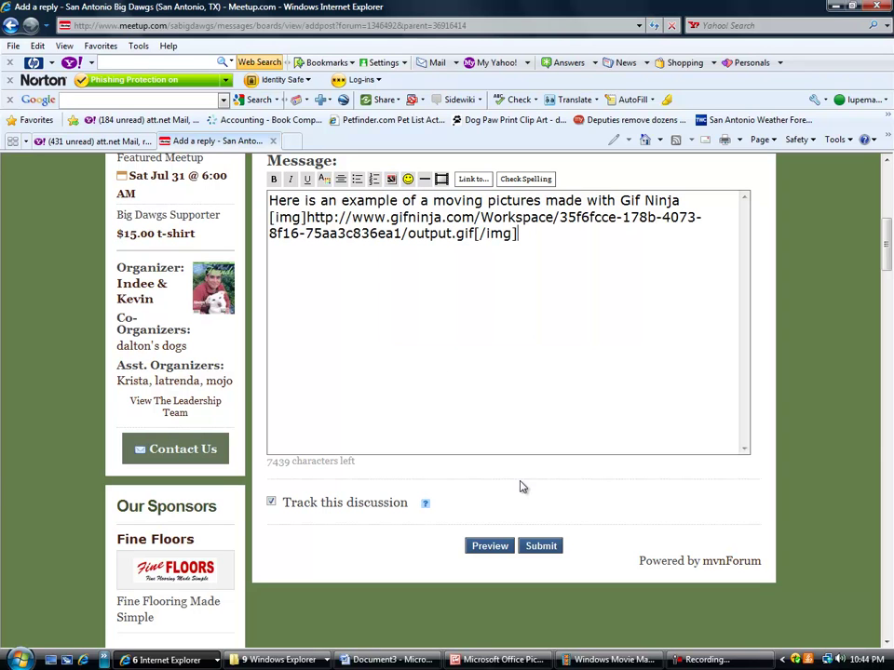
Step: Submit the reply, then scroll the thread to check the posted dog animation
{"action": "left_click", "coordinate": [547, 548]}
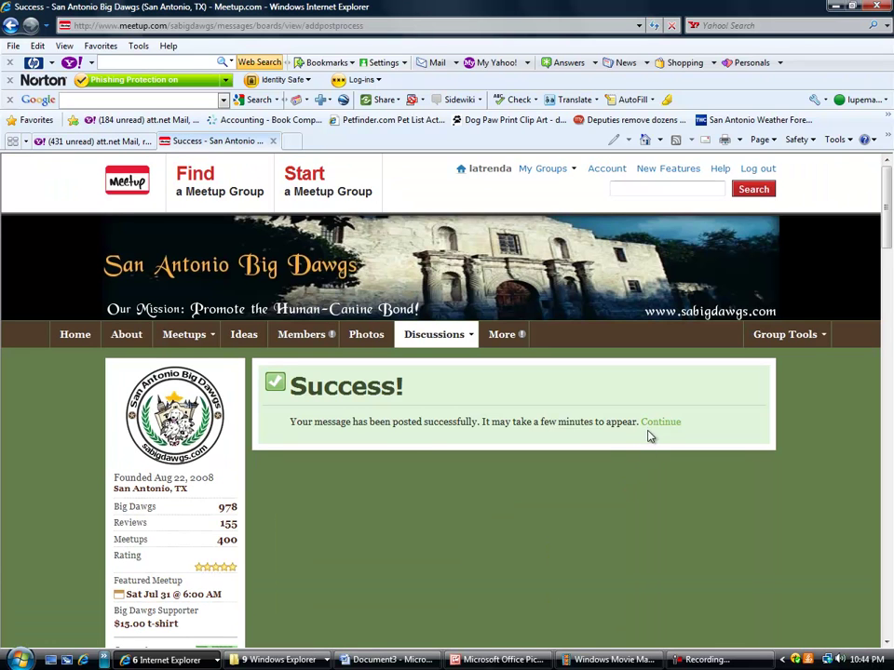
{"action": "left_click", "coordinate": [651, 430]}
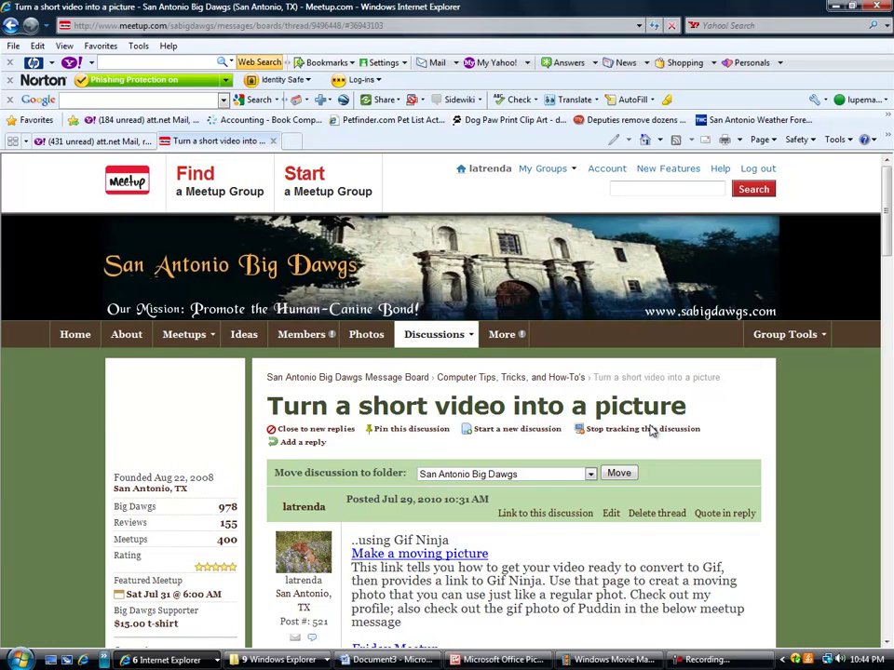
{"action": "scroll", "coordinate": [840, 297], "scroll_direction": "down", "scroll_amount": 10}
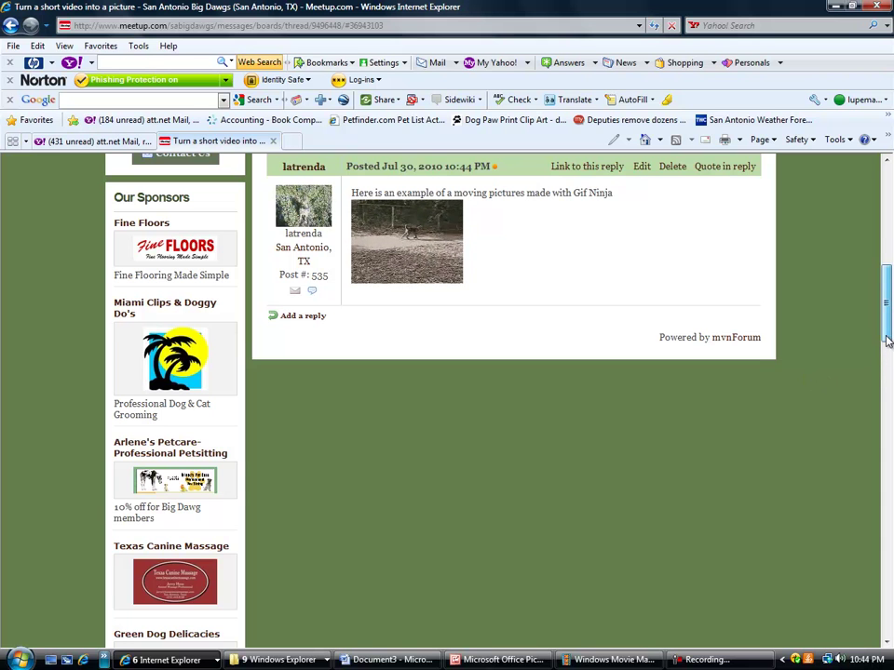
{"action": "left_click_drag", "start_coordinate": [887, 342], "coordinate": [888, 312]}
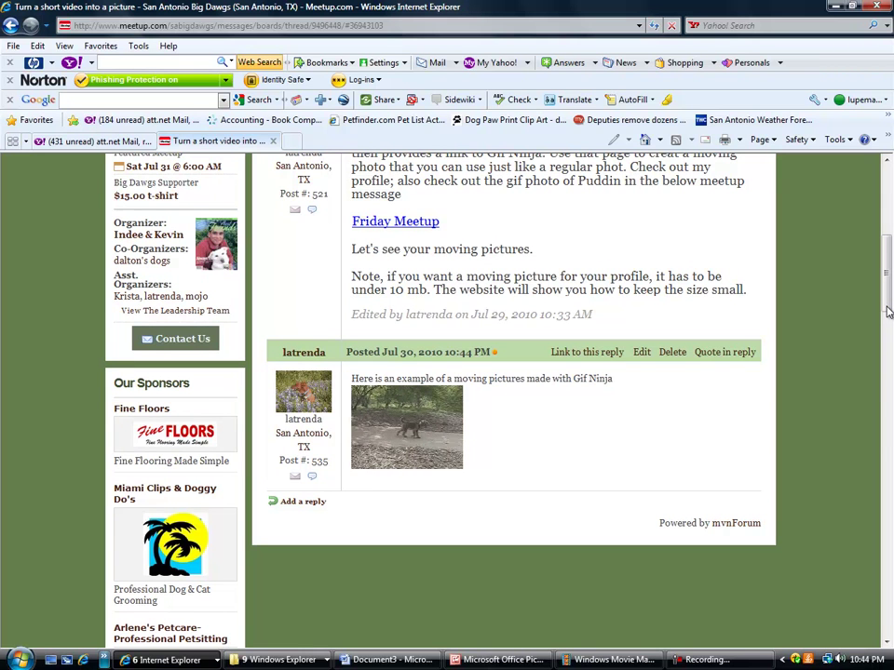
{"action": "scroll", "coordinate": [887, 312], "scroll_direction": "up", "scroll_amount": 5}
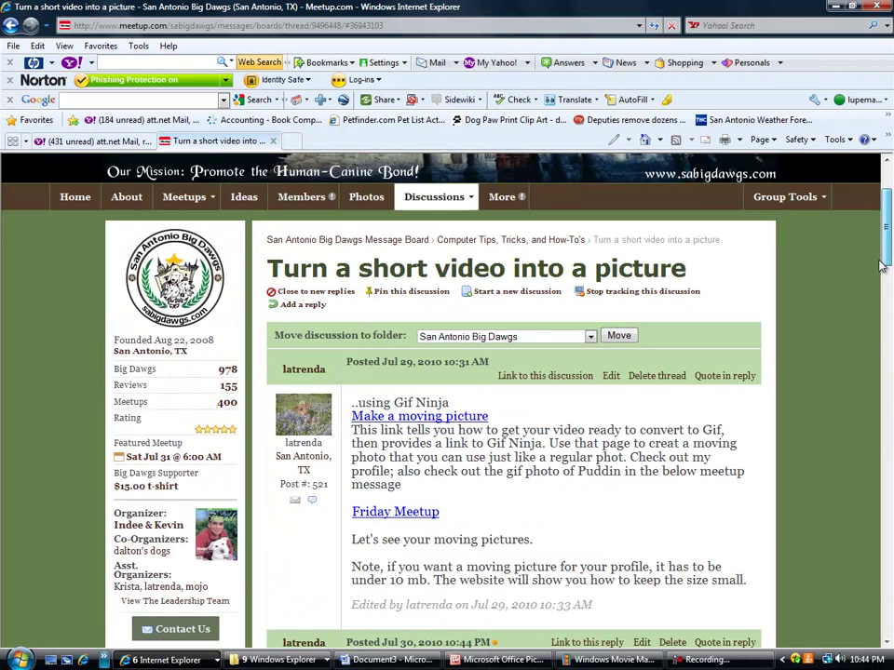